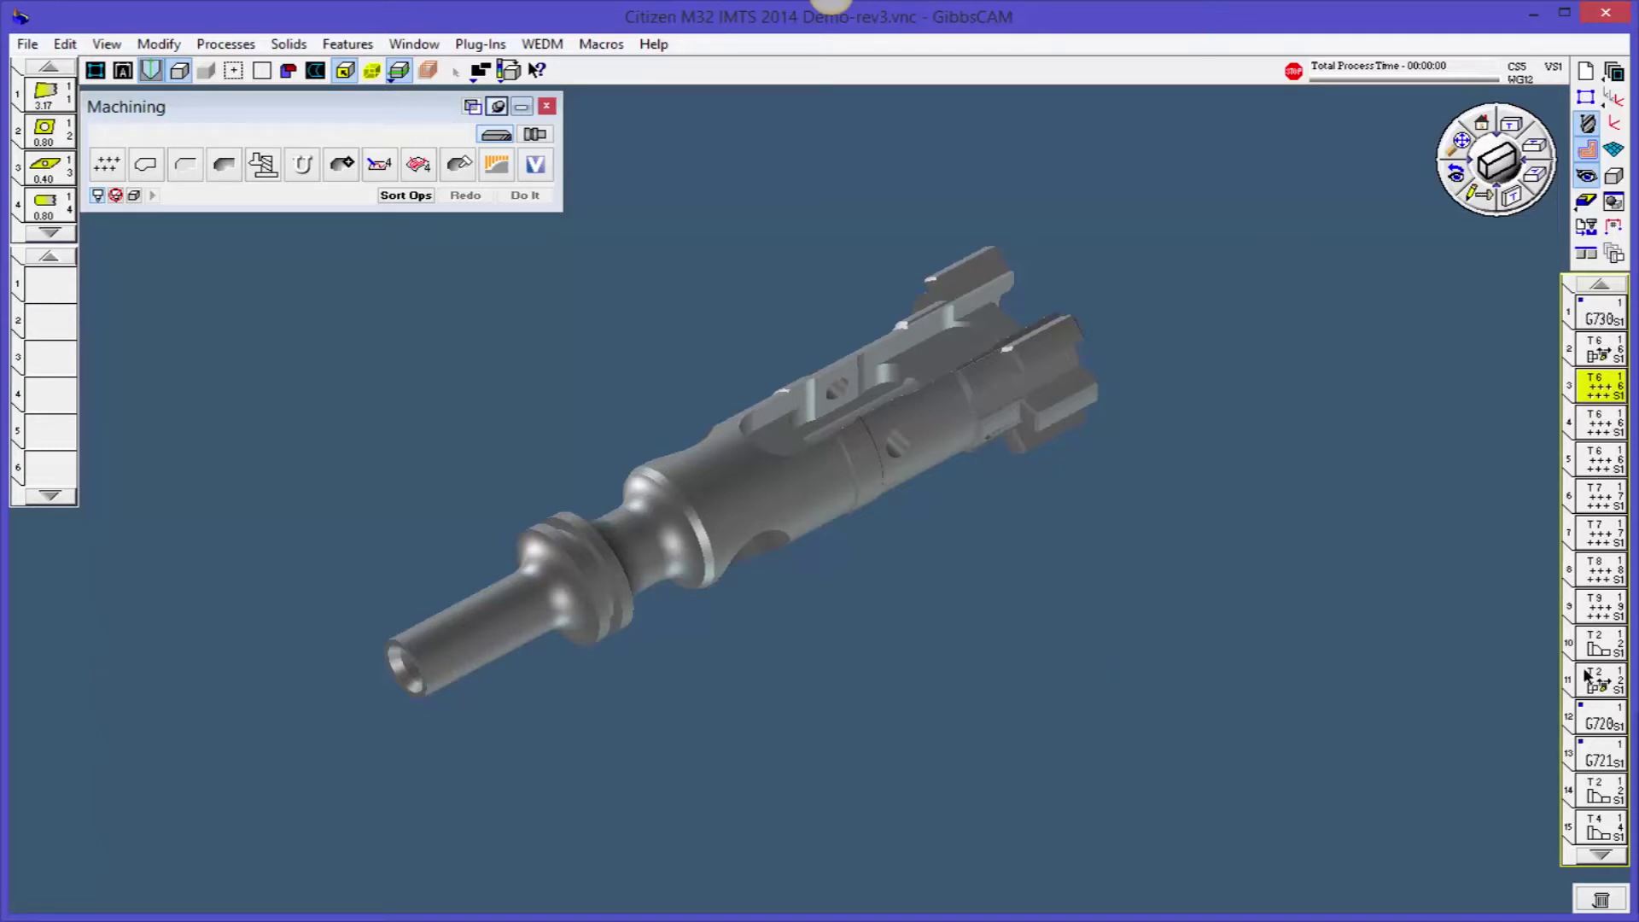
Step: Use Find Op in Last mode to jump to the final operation in the list
right_click(1597, 289)
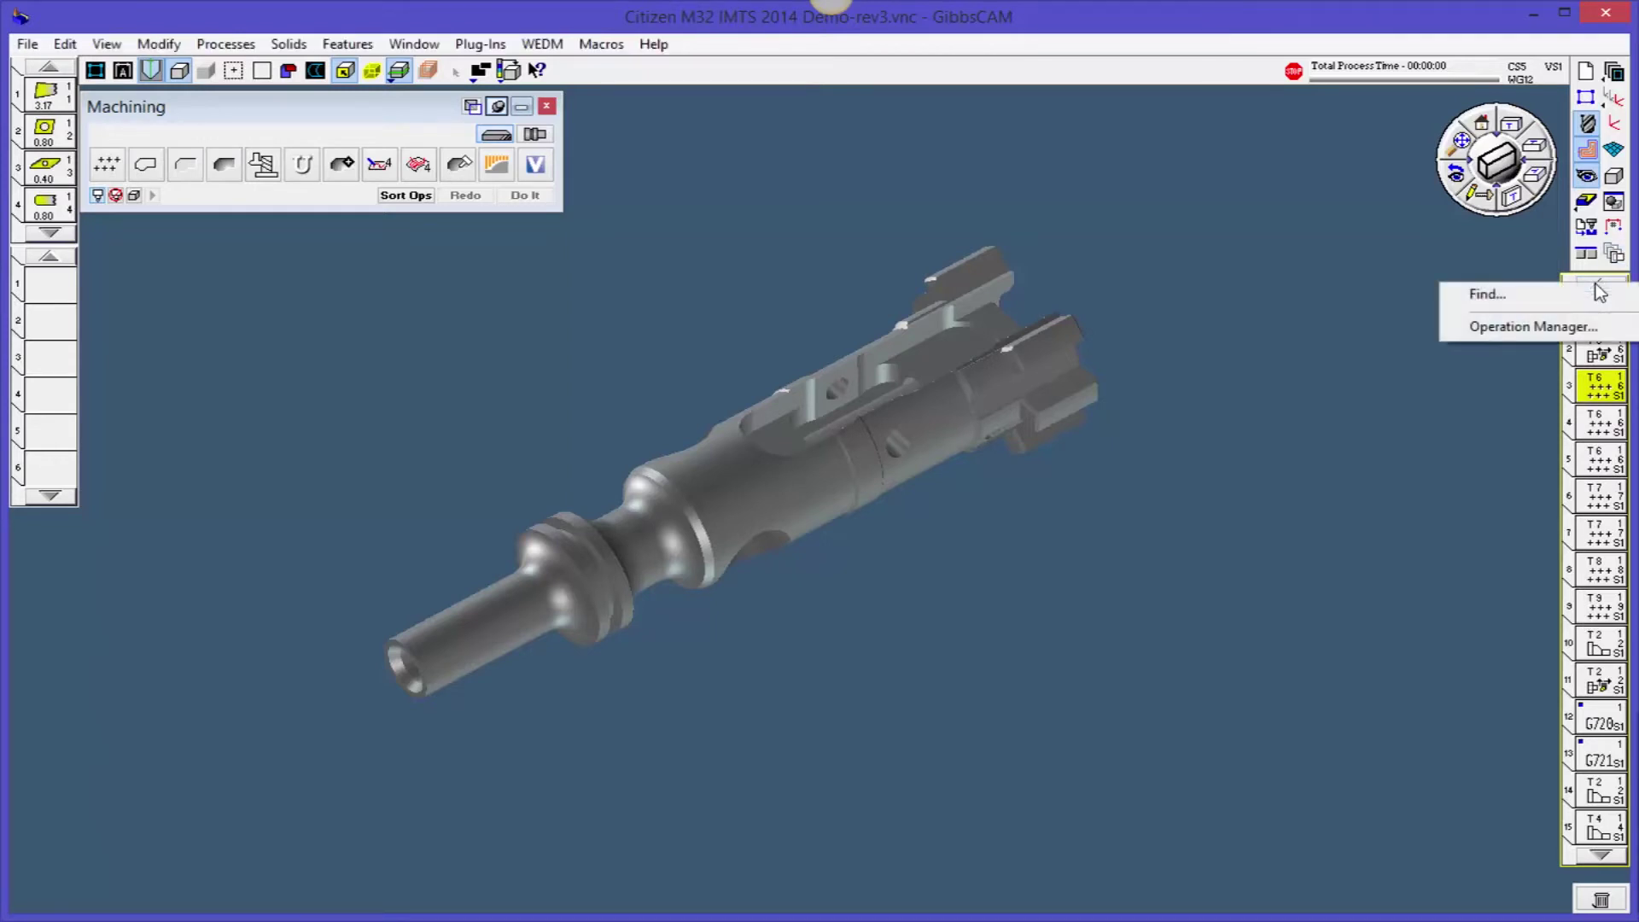
click(1482, 297)
click(1482, 297)
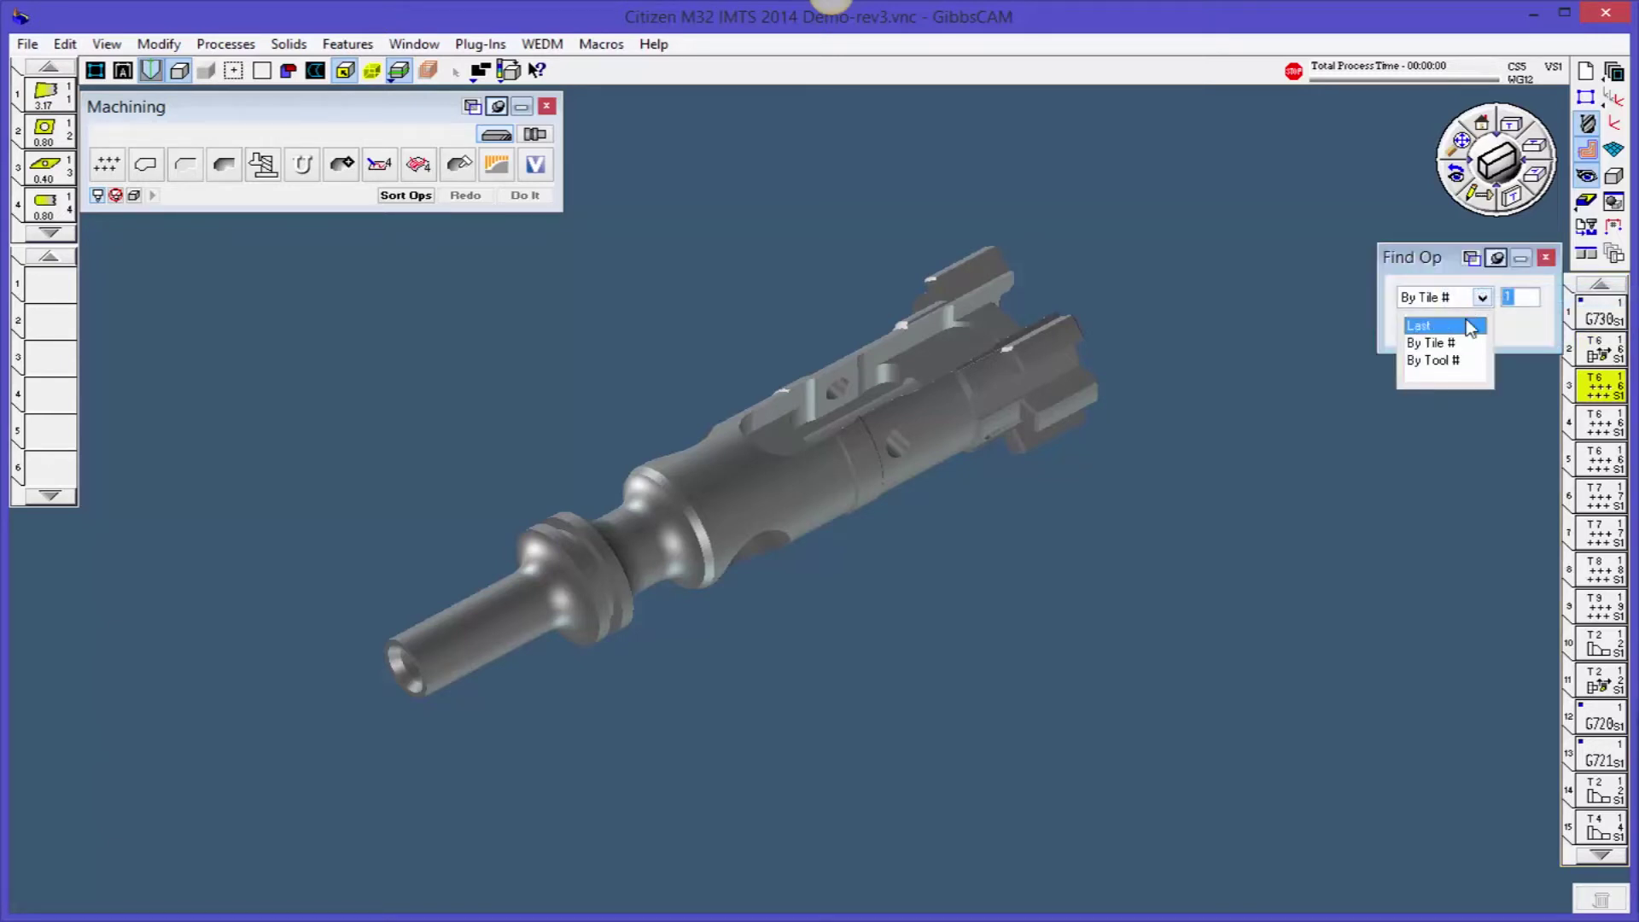
click(1468, 326)
click(1432, 324)
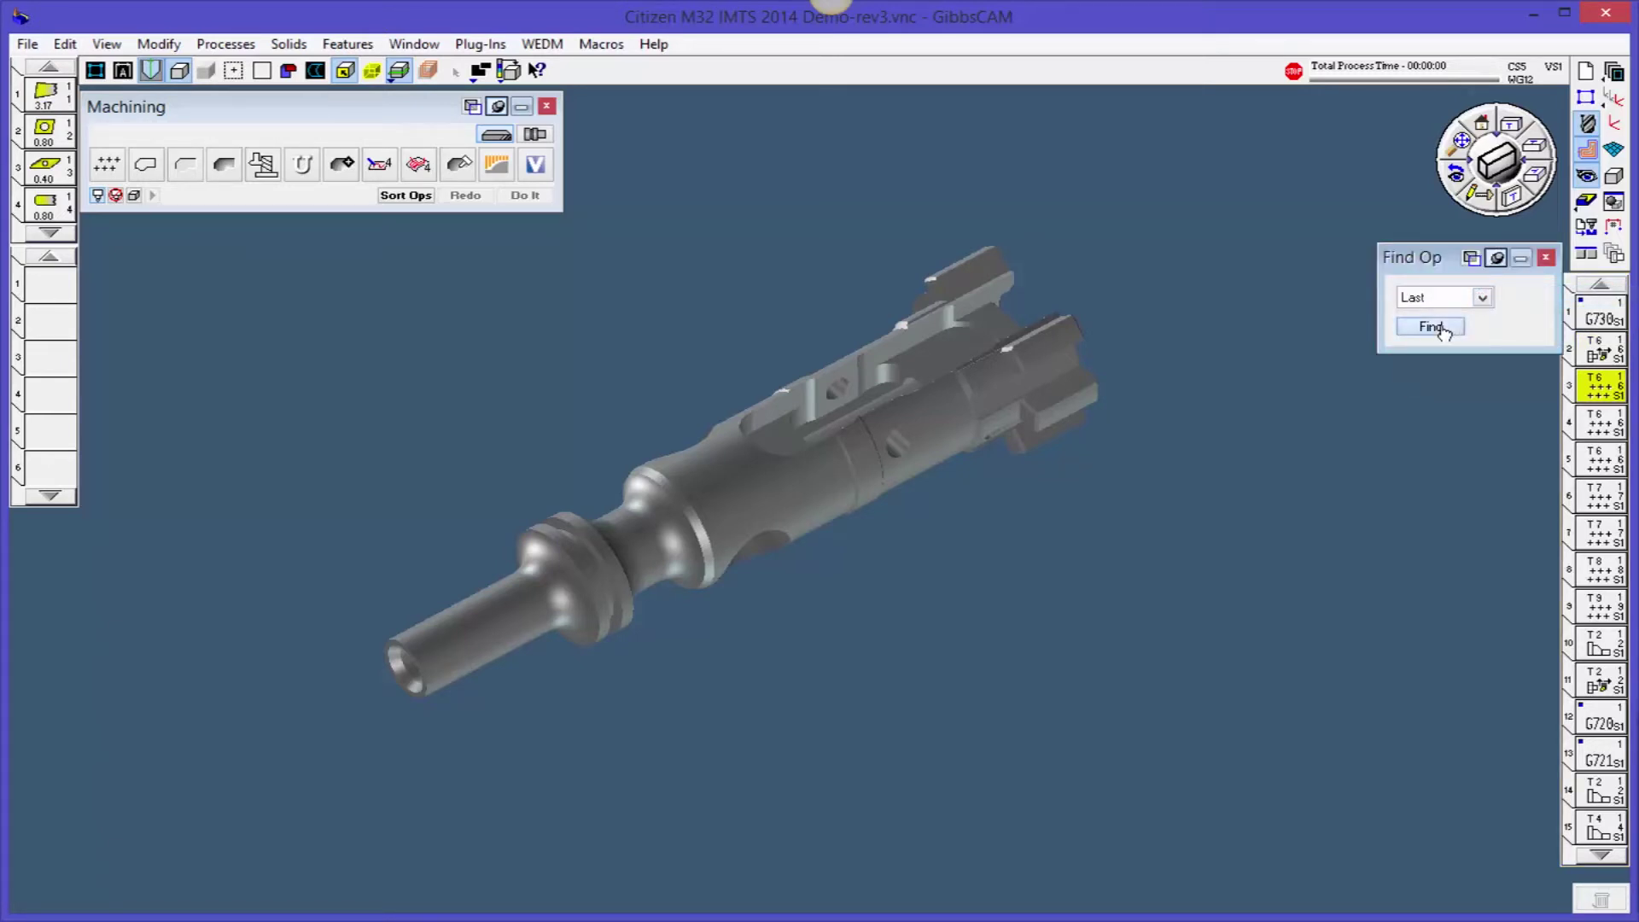
click(1600, 384)
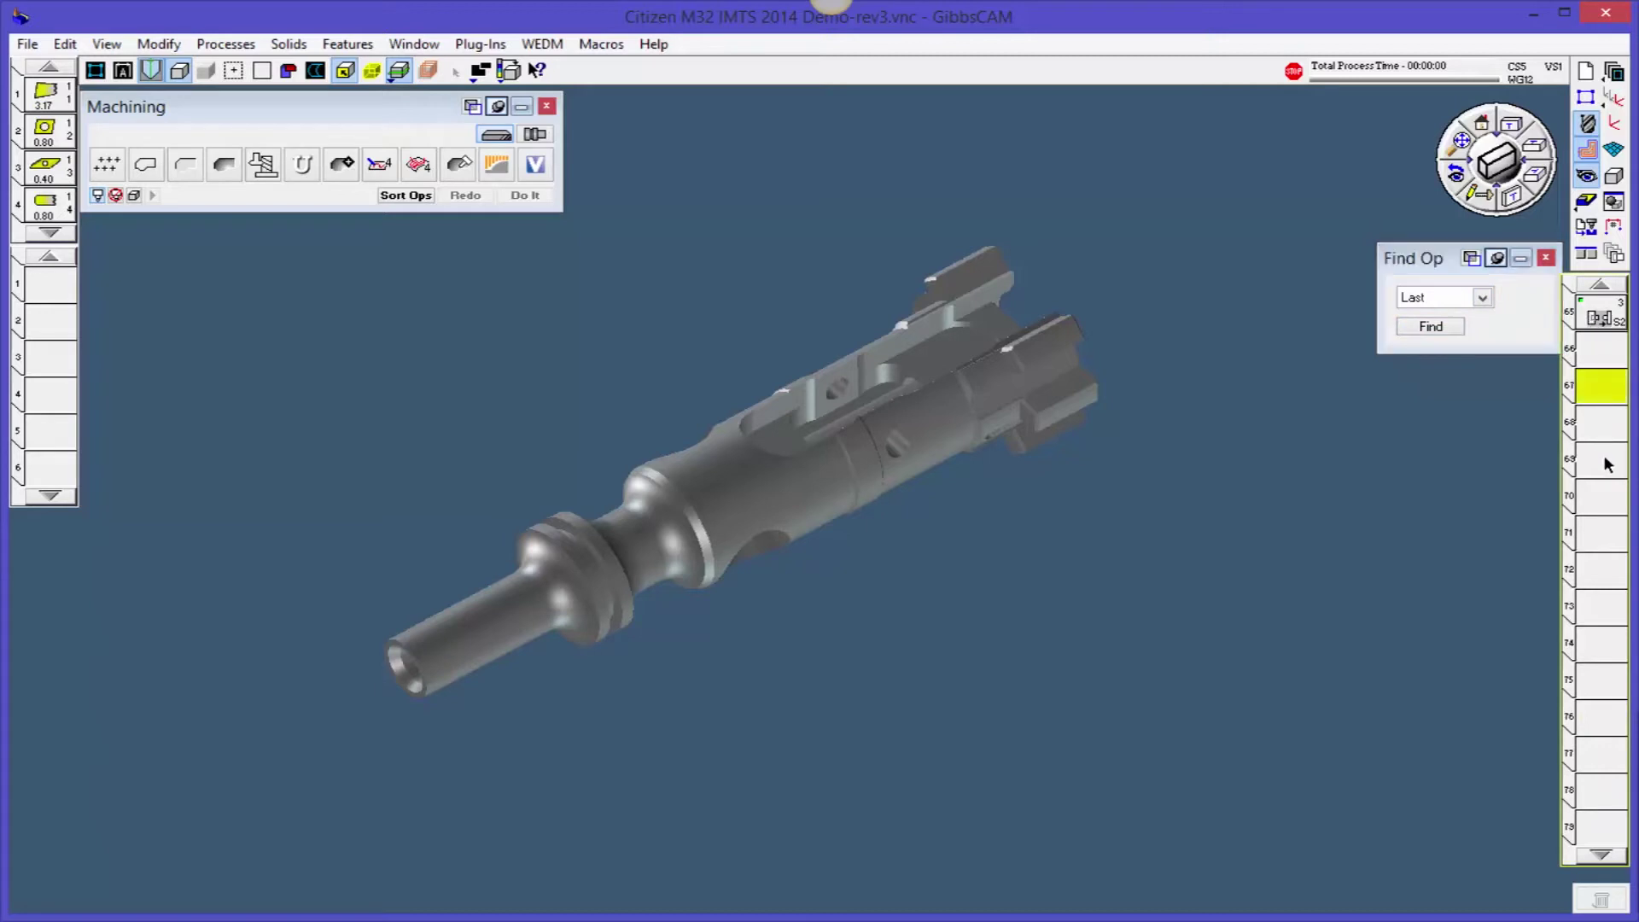
Step: Find operation tile 1 by tile number, then close the Find Op search
scroll(1577, 625, up, 2)
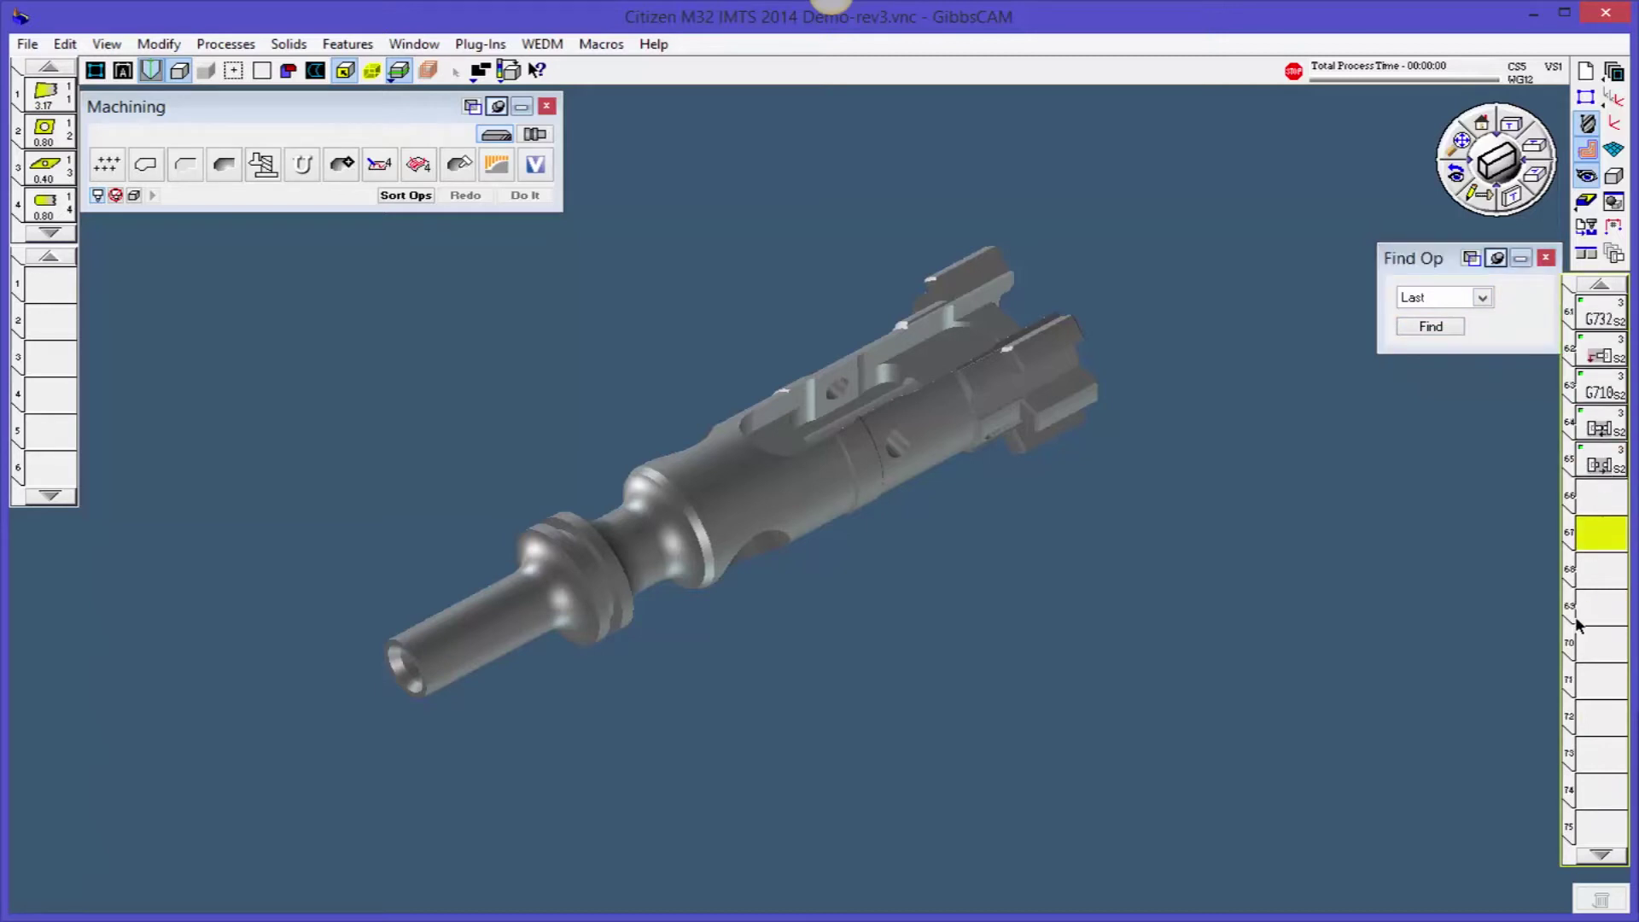
click(1482, 297)
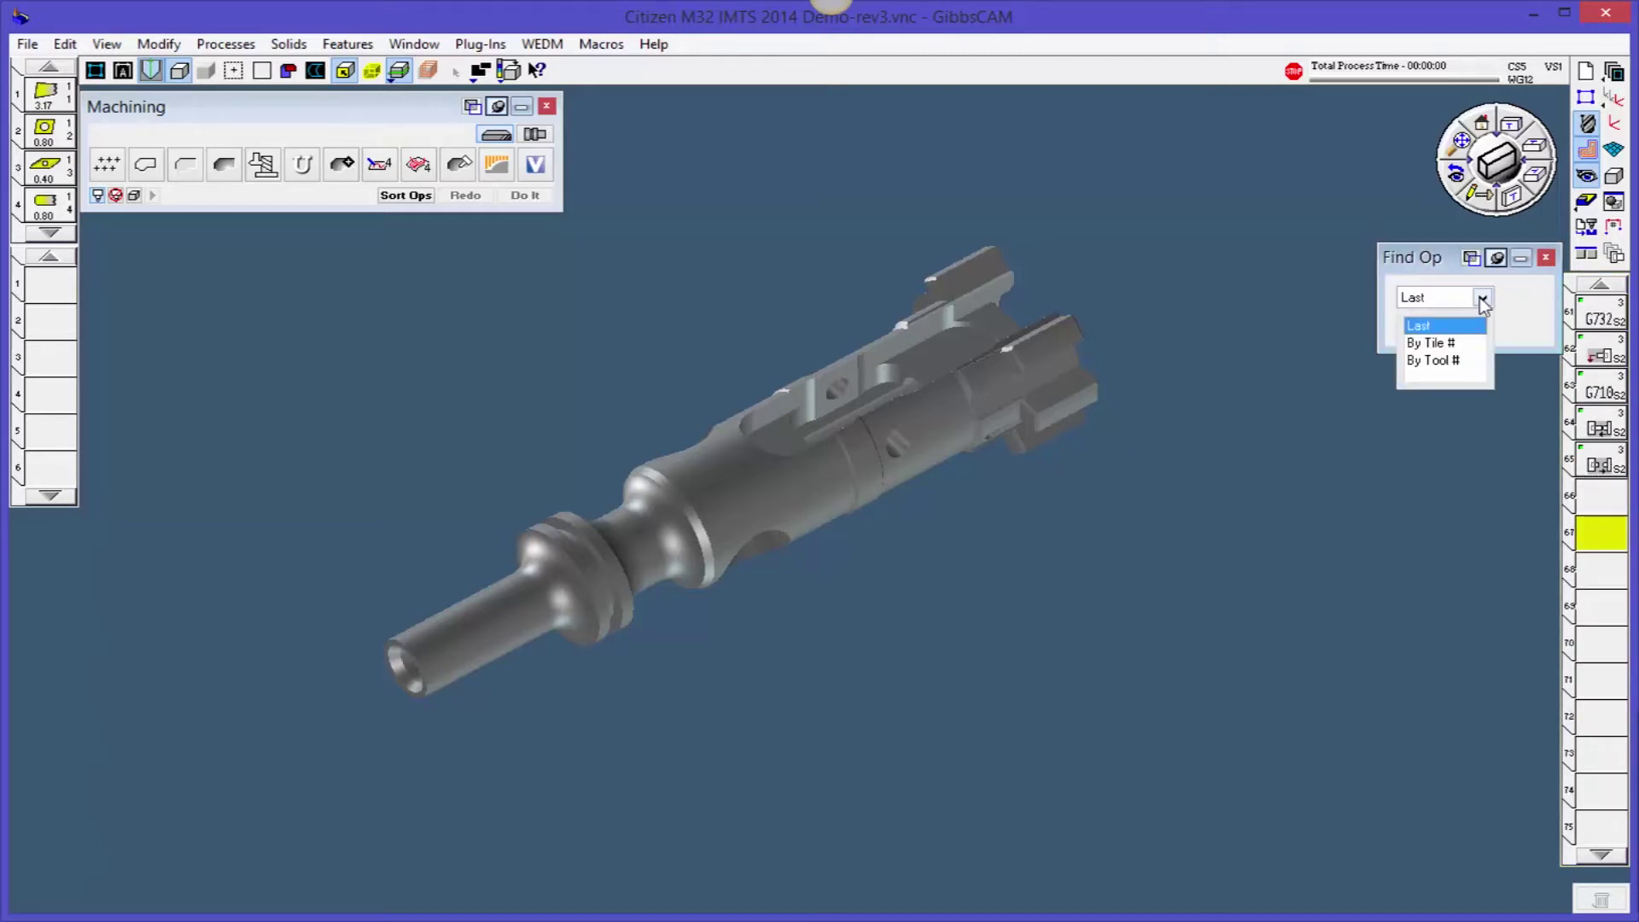
click(1441, 342)
click(1449, 327)
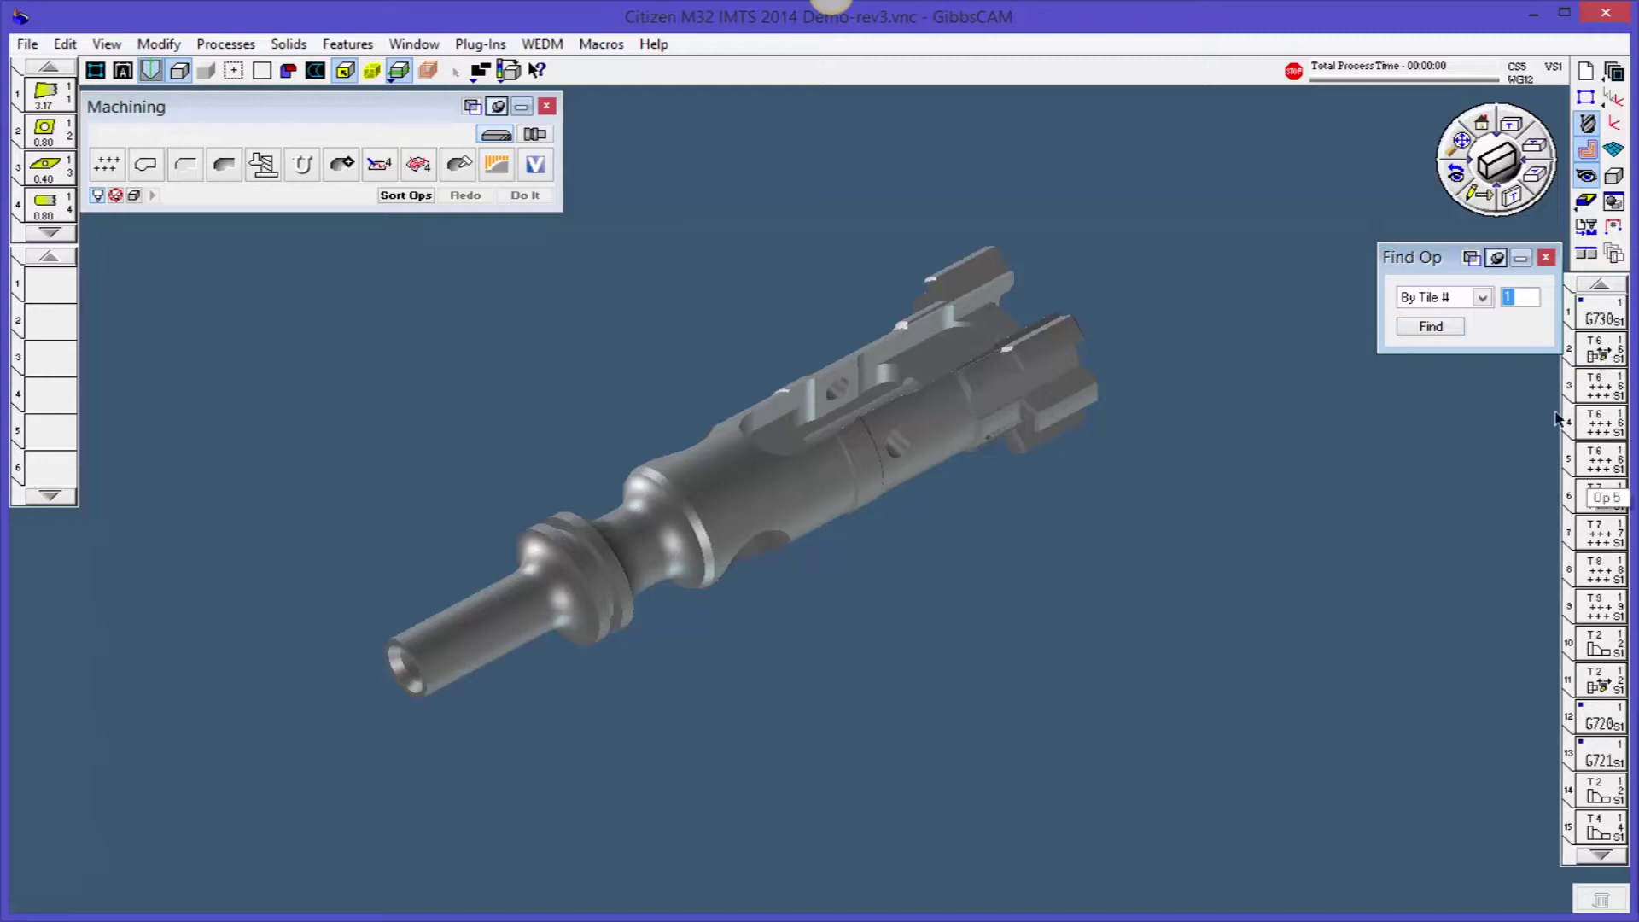
click(1545, 257)
right_click(1575, 287)
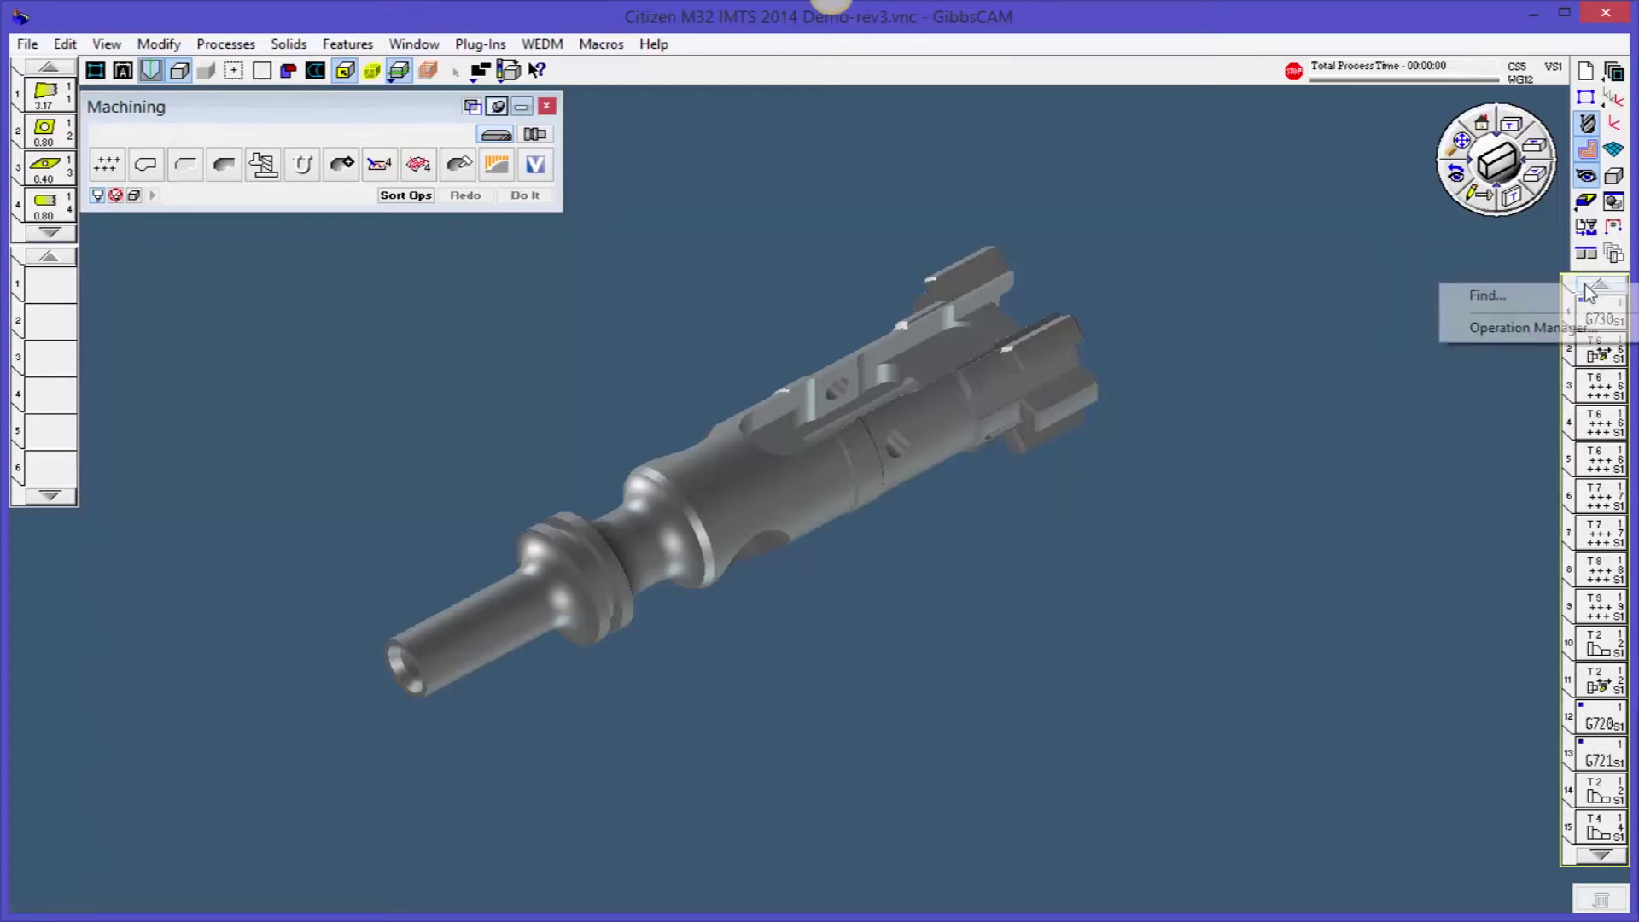
Step: Open the Op Manager - All Ops spreadsheet from operation tile 5's Operation Manager... option
click(1525, 330)
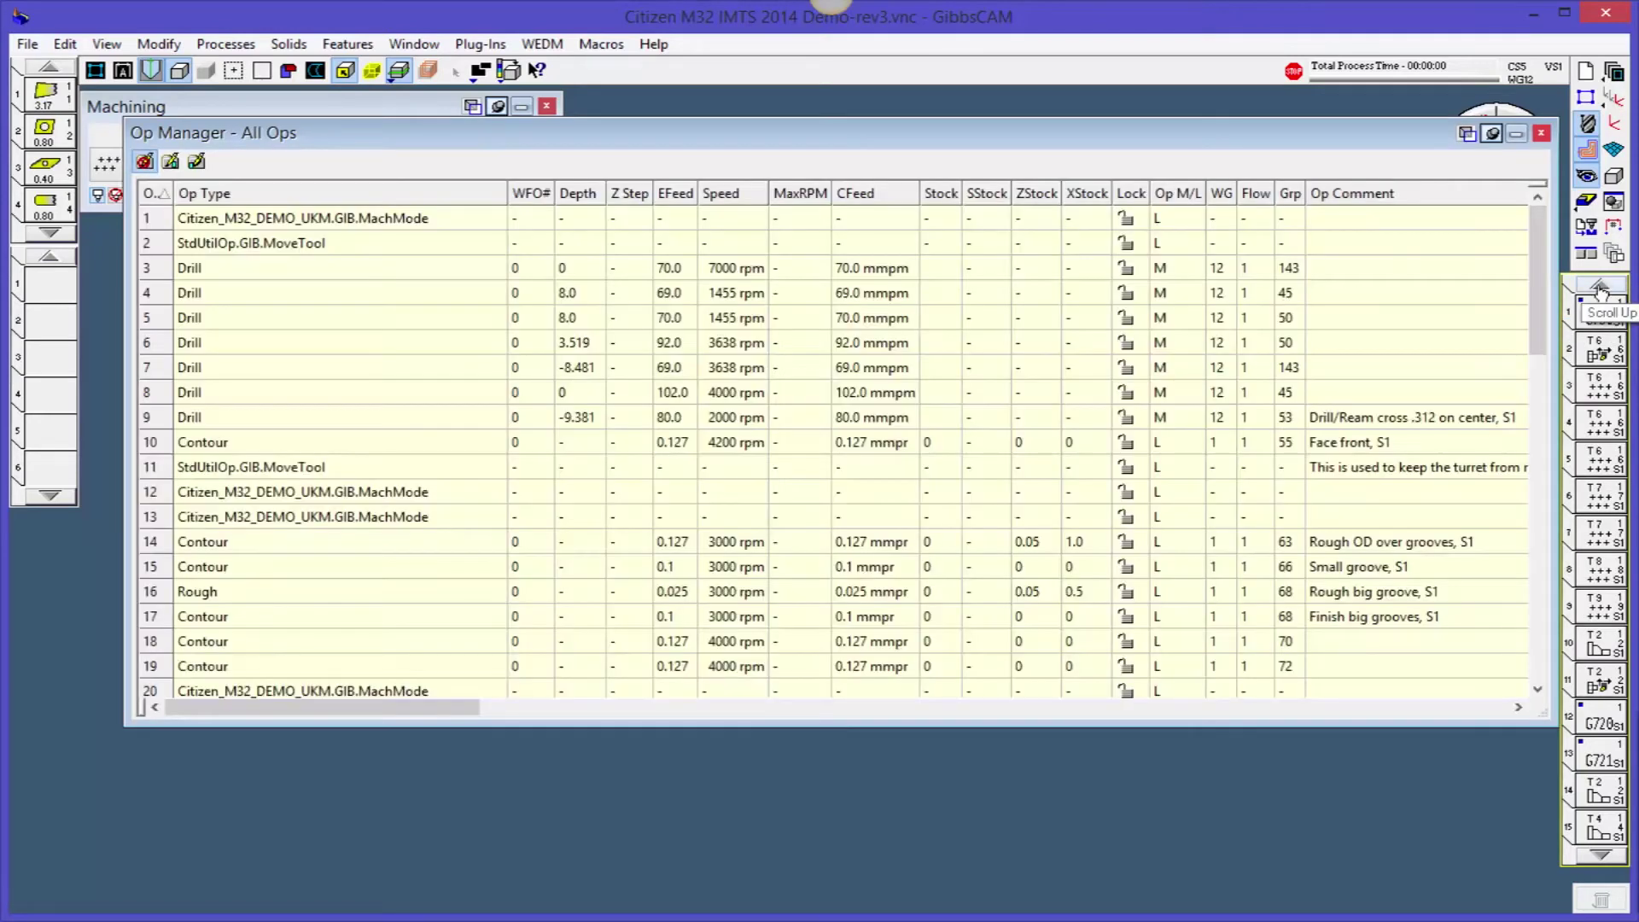
click(1541, 133)
right_click(1593, 466)
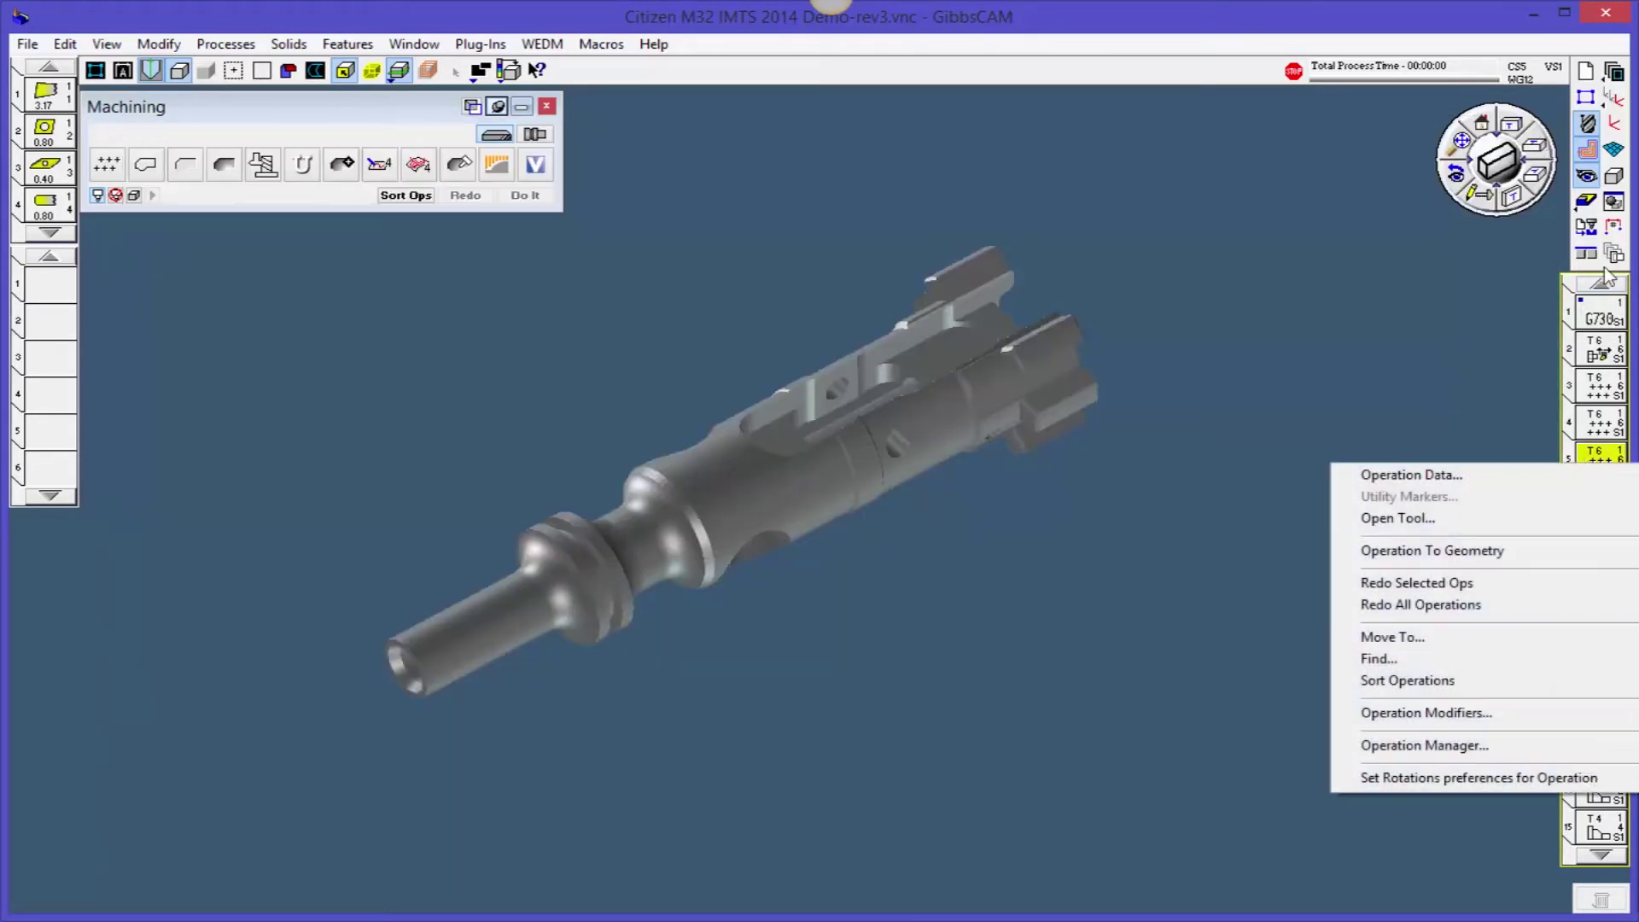
click(1429, 744)
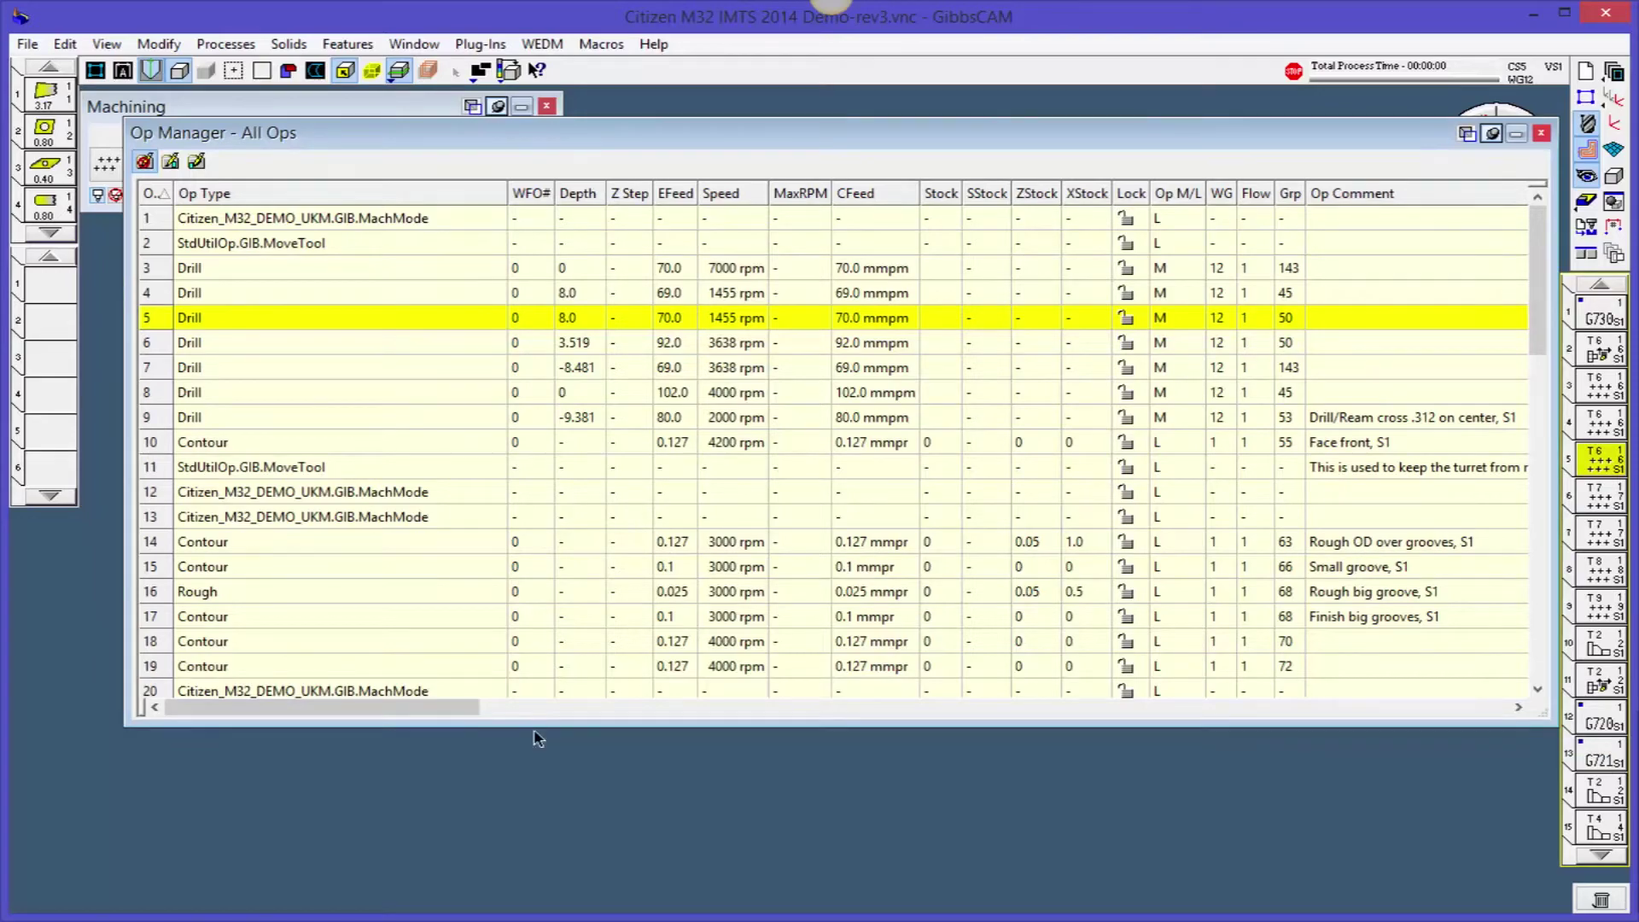
drag(461, 710, 414, 714)
Step: Load drill operations 3 and 7, then review and close Process #1 Holes for tool T6
click(1600, 385)
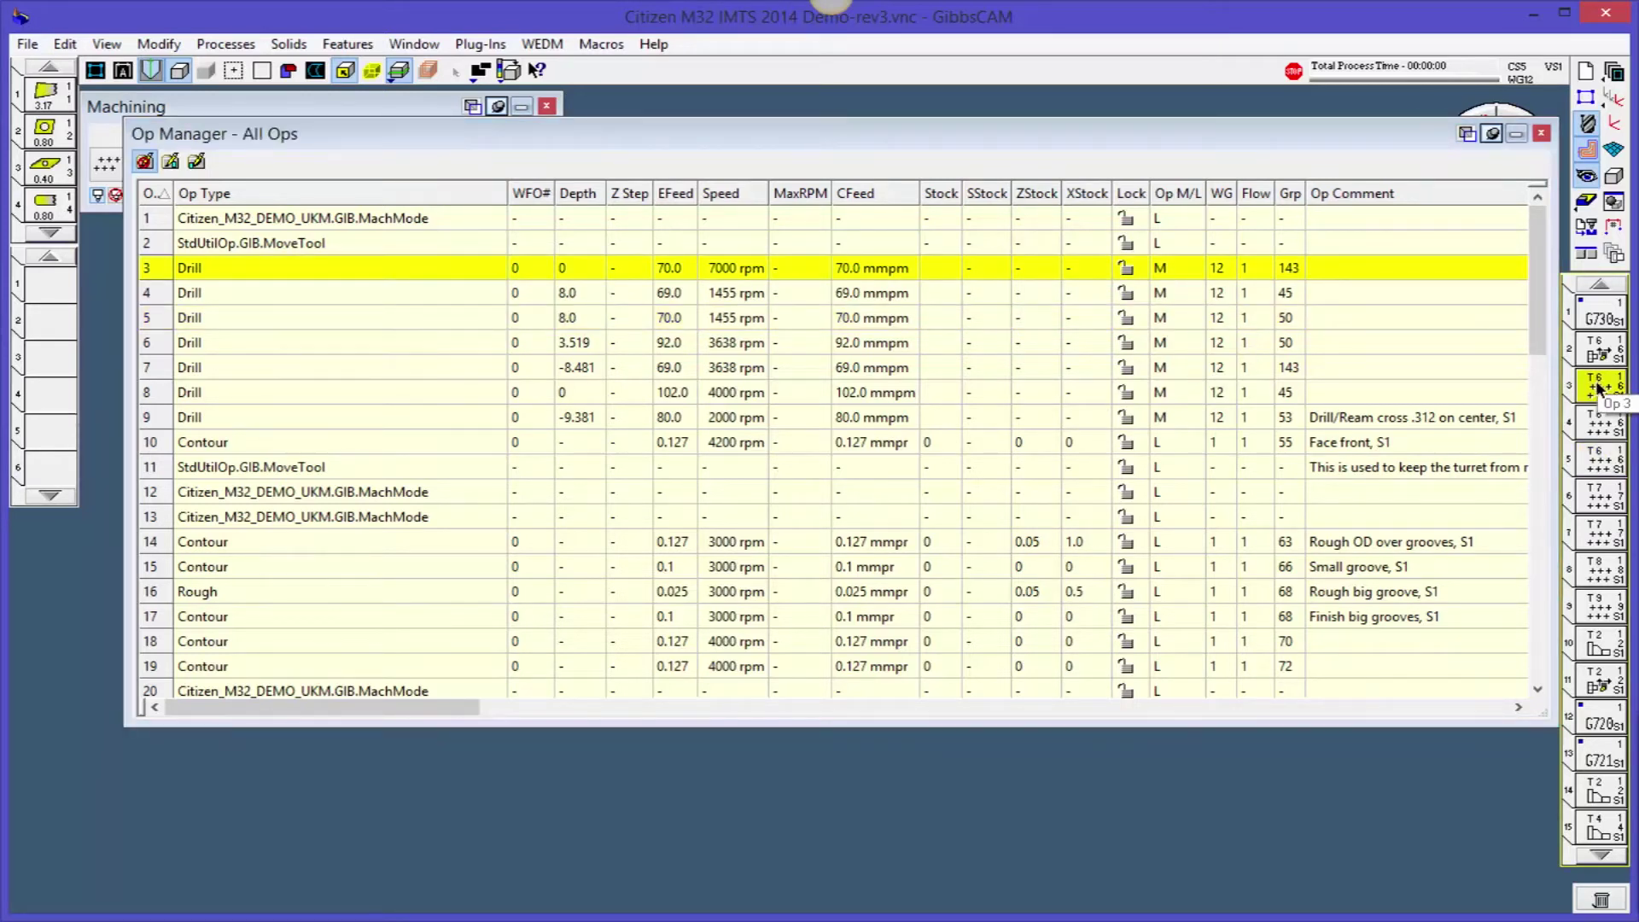
double_click(1599, 387)
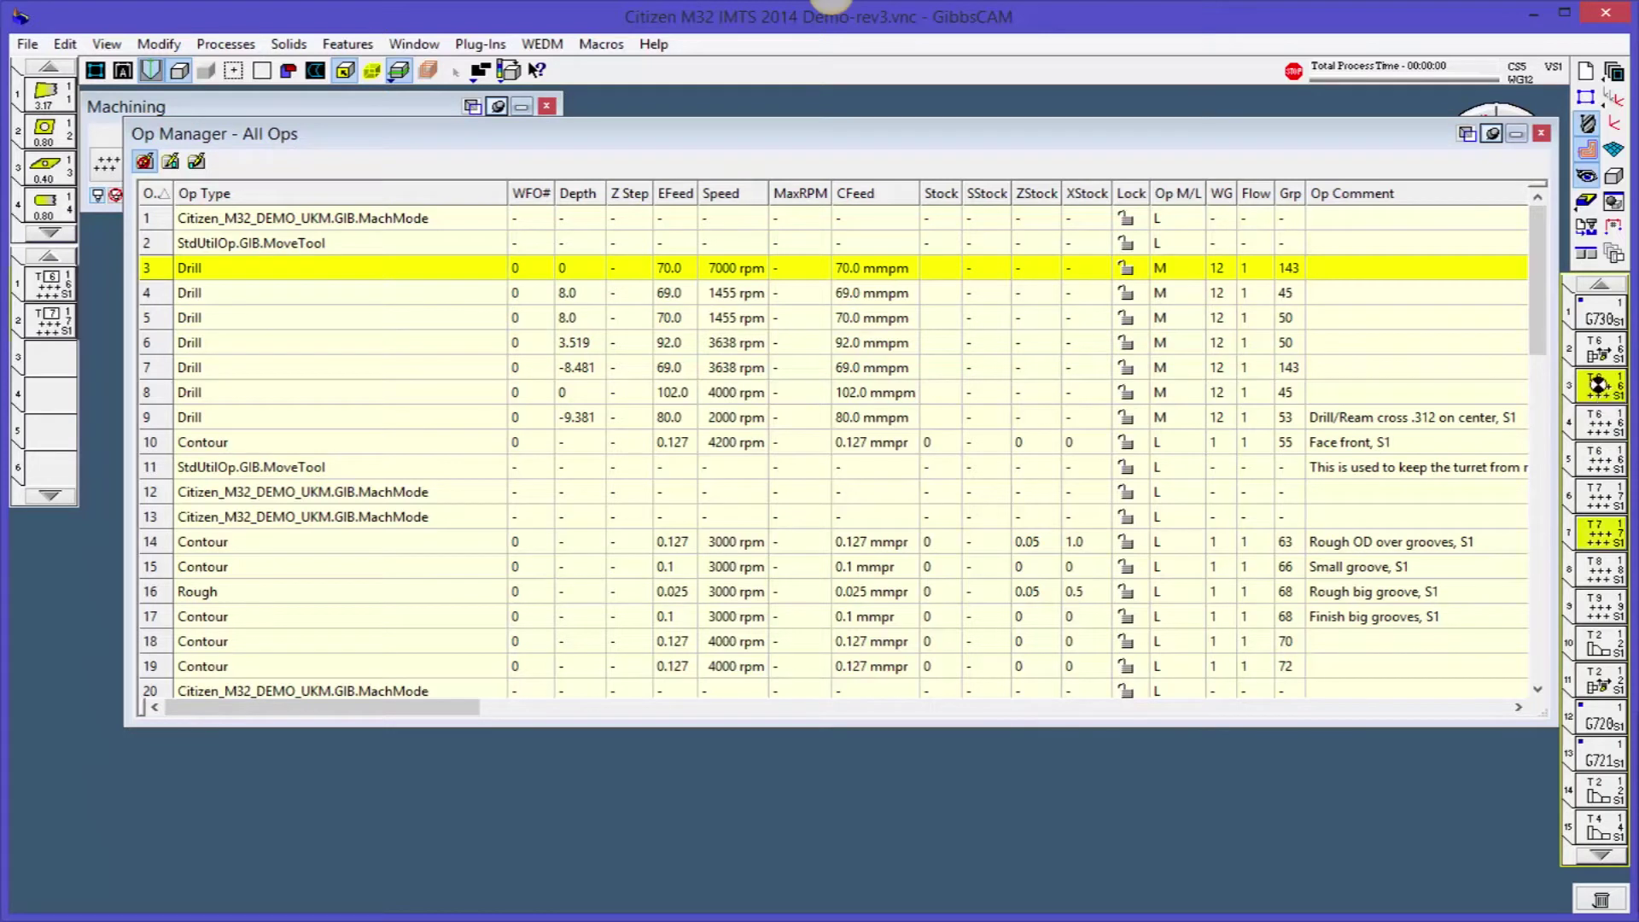
double_click(50, 290)
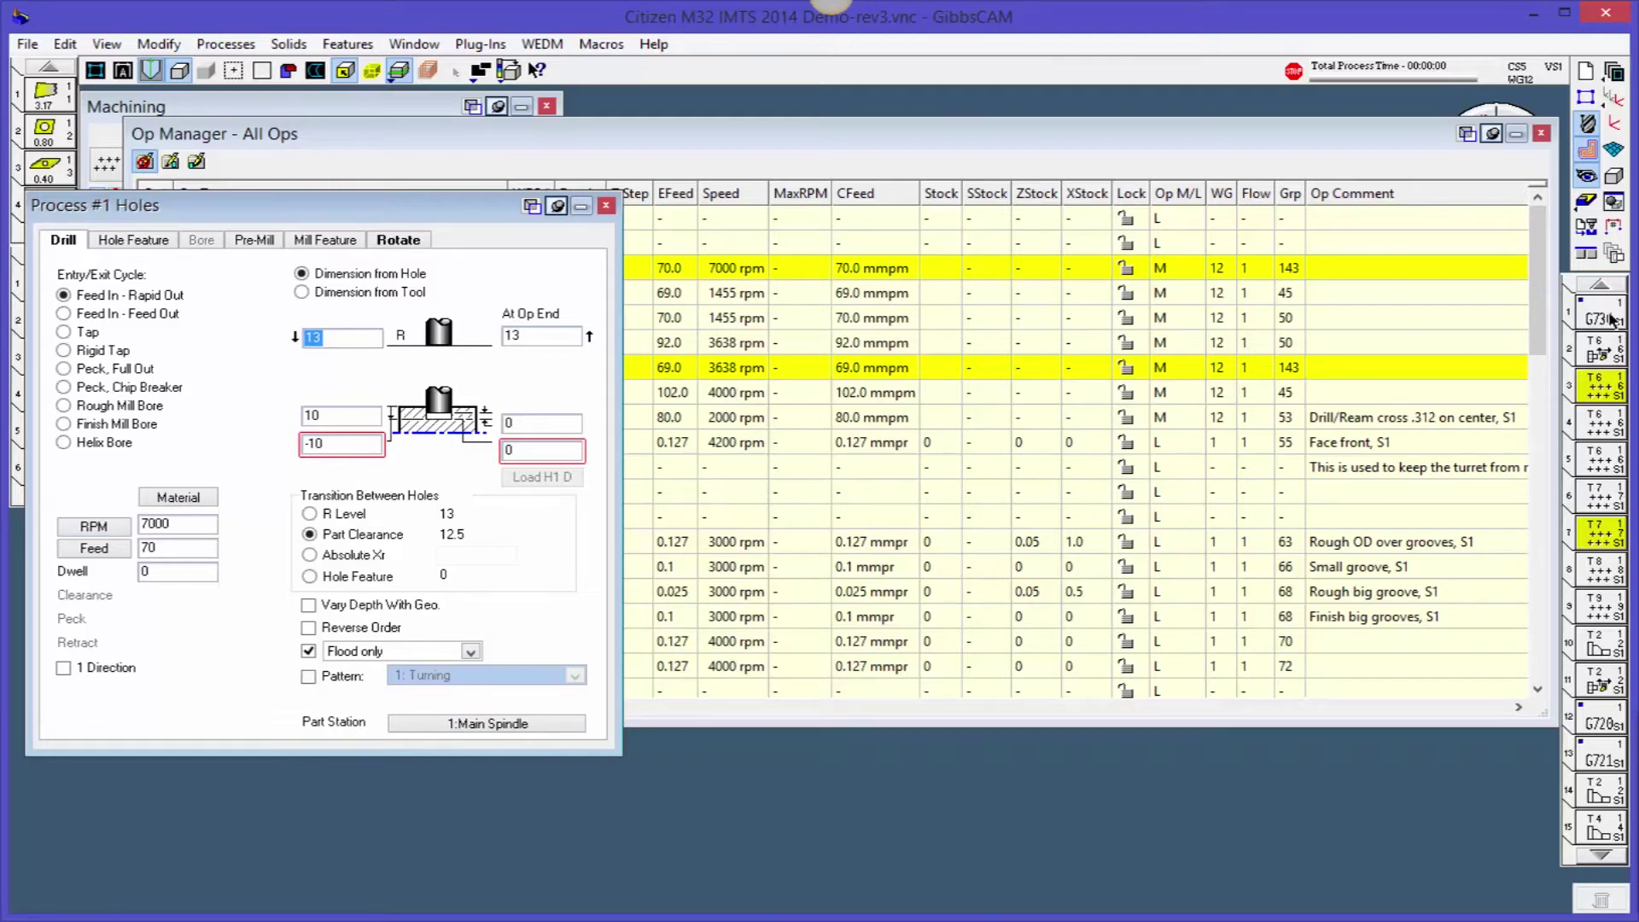
click(606, 208)
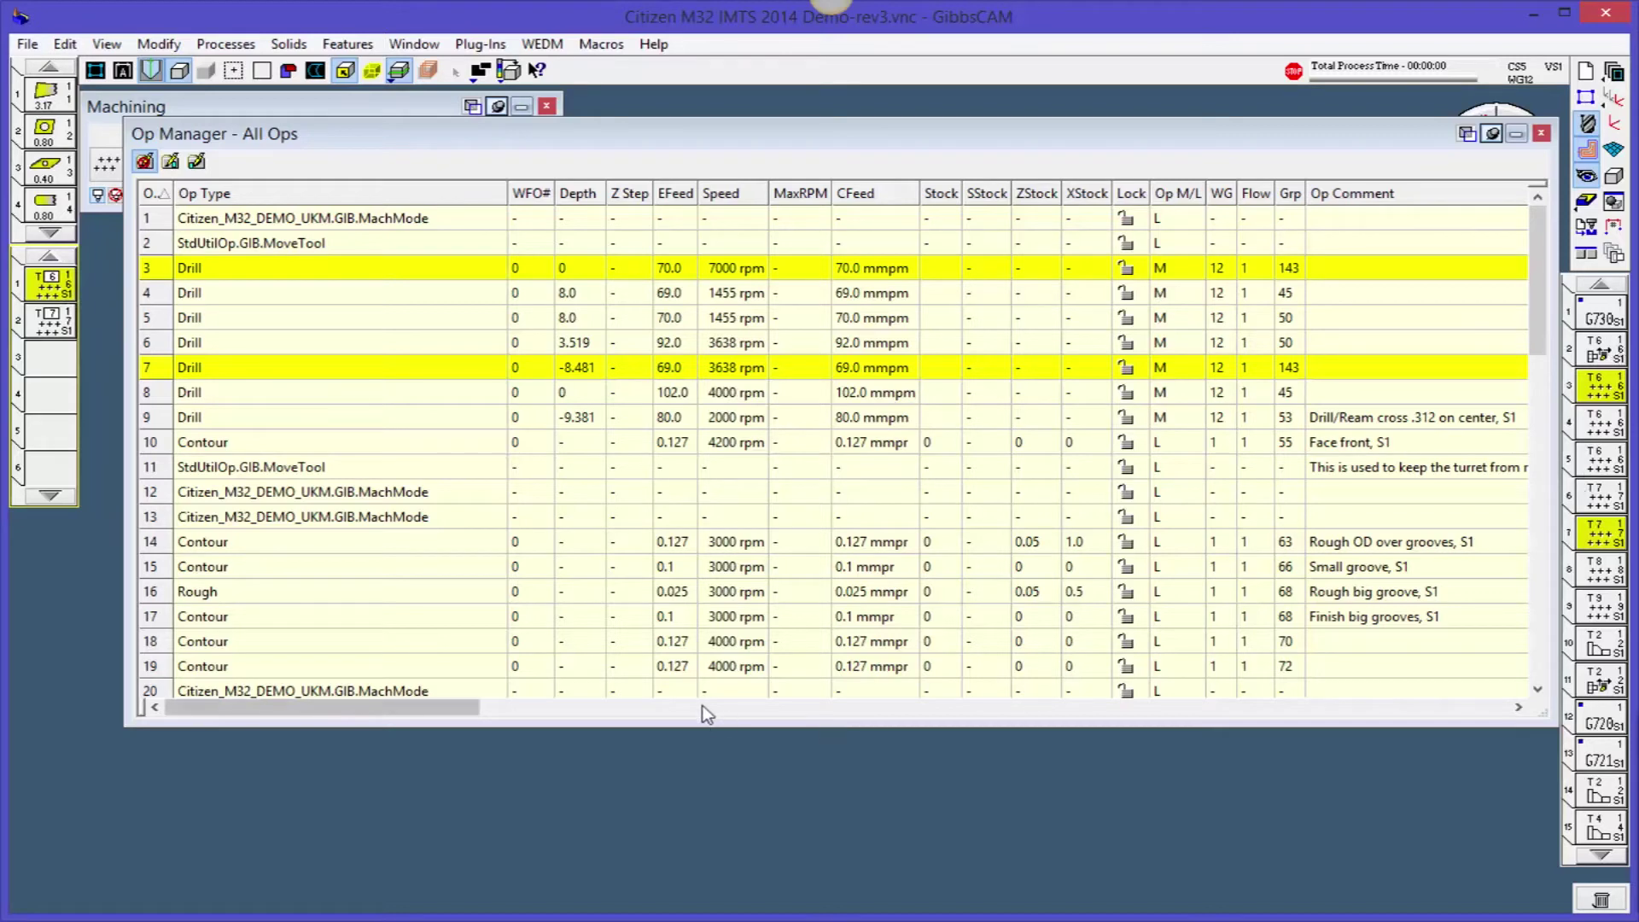
drag(404, 705, 304, 715)
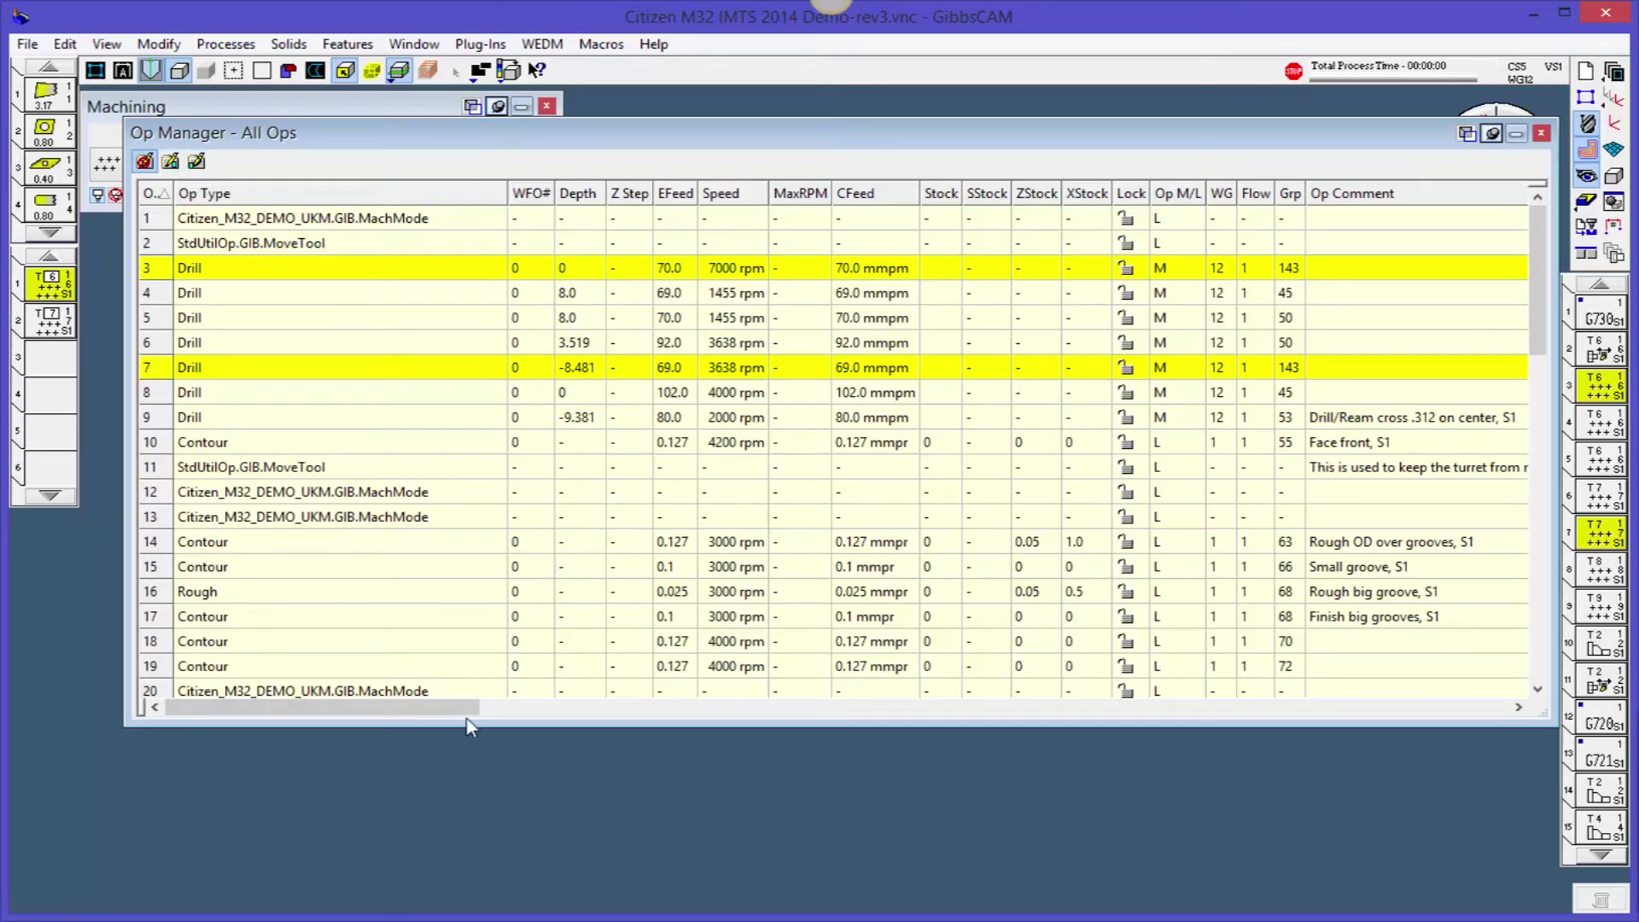
drag(444, 708, 228, 724)
drag(435, 708, 501, 721)
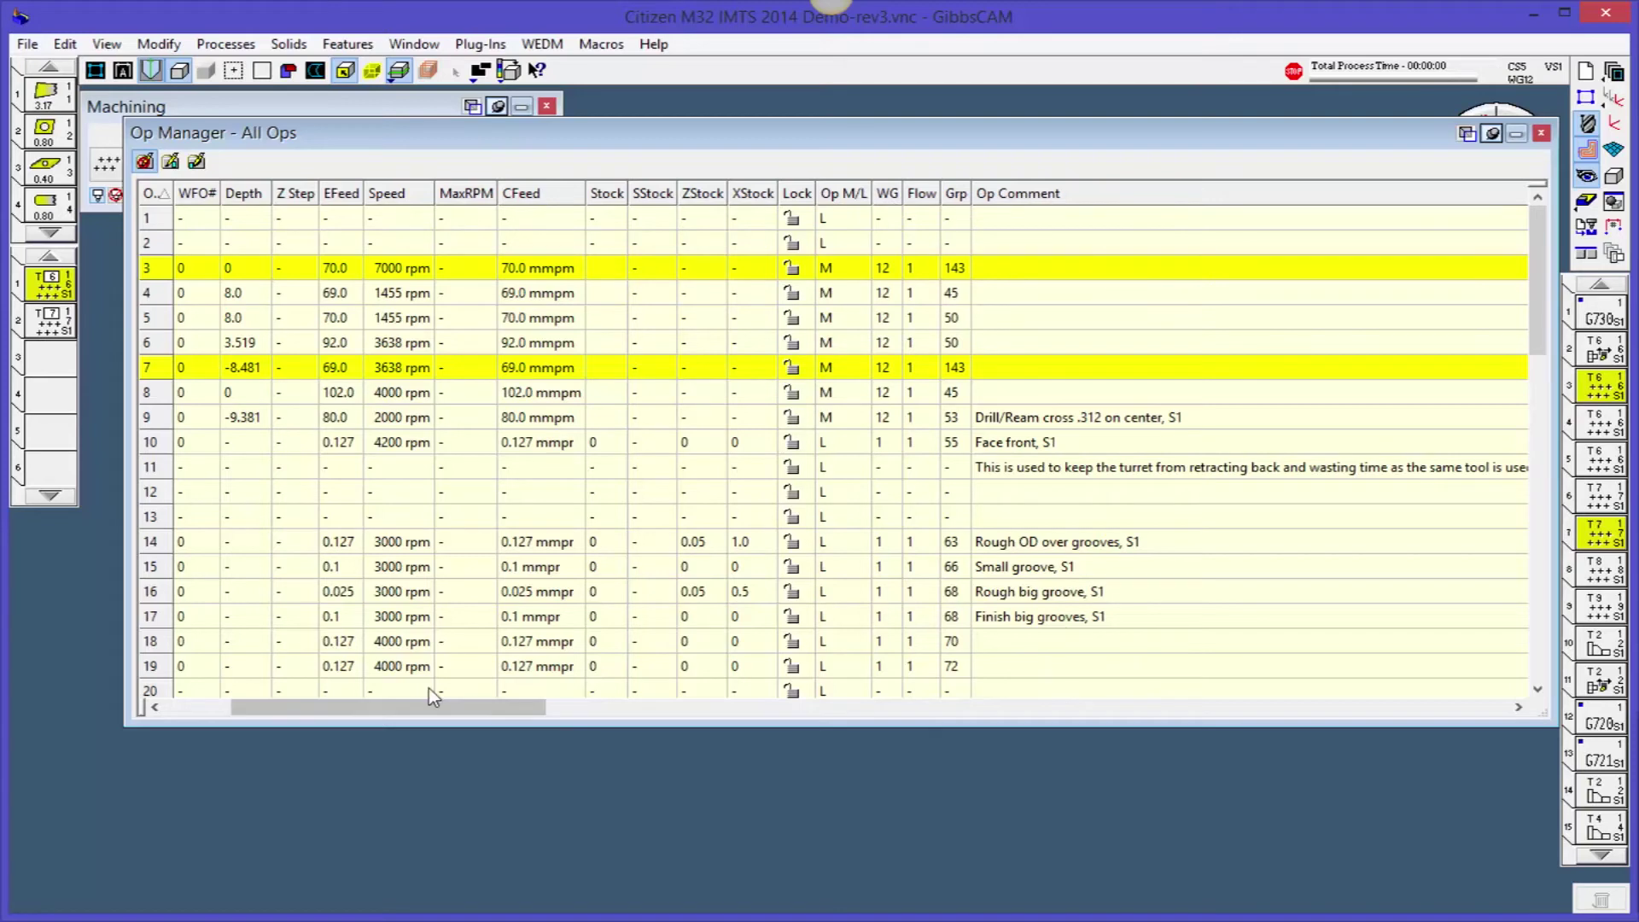
drag(429, 707, 304, 724)
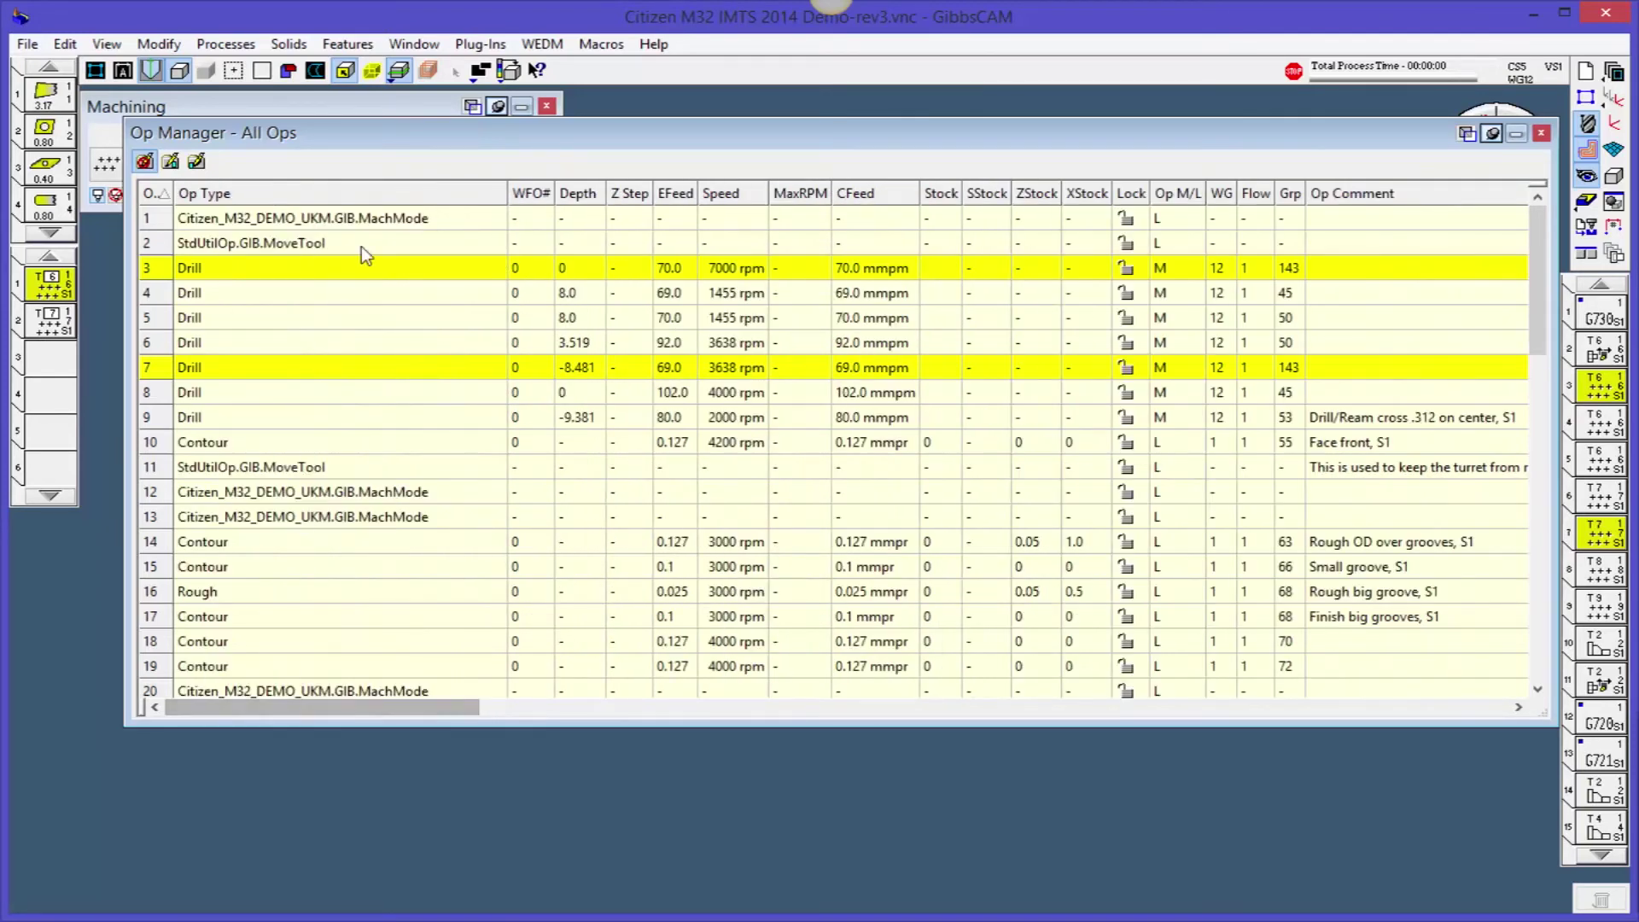
Step: Open Customize Data Headers for the Op Manager spreadsheet columns
right_click(582, 193)
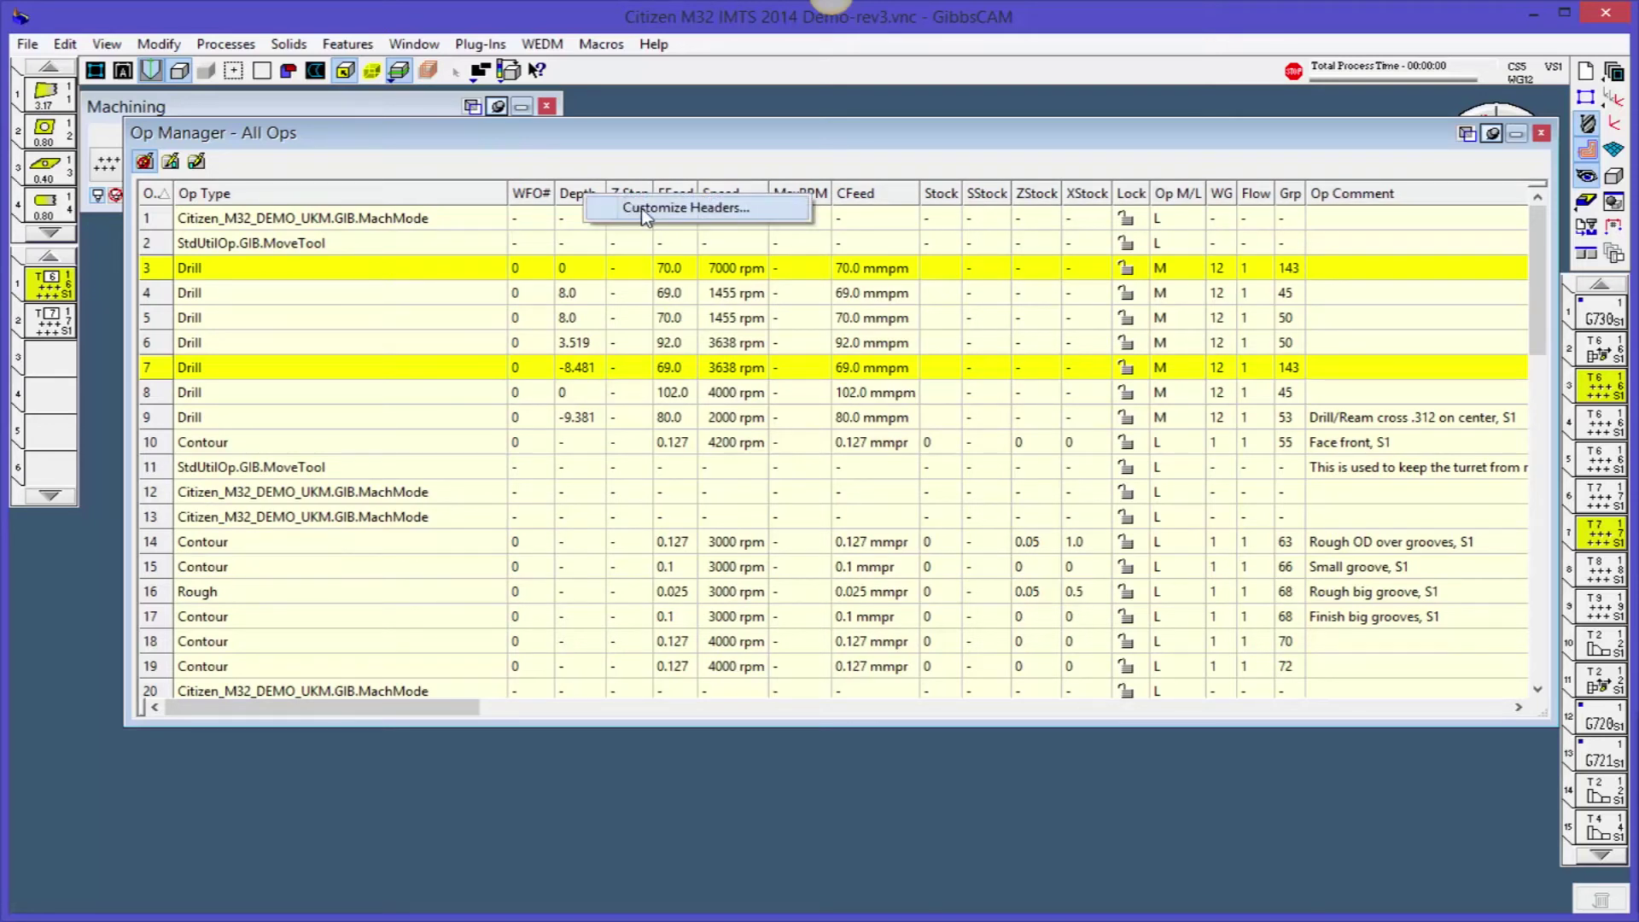
click(631, 209)
mouse_move(776, 330)
mouse_down()
mouse_move(785, 389)
mouse_move(790, 369)
mouse_move(771, 519)
mouse_move(776, 314)
mouse_up()
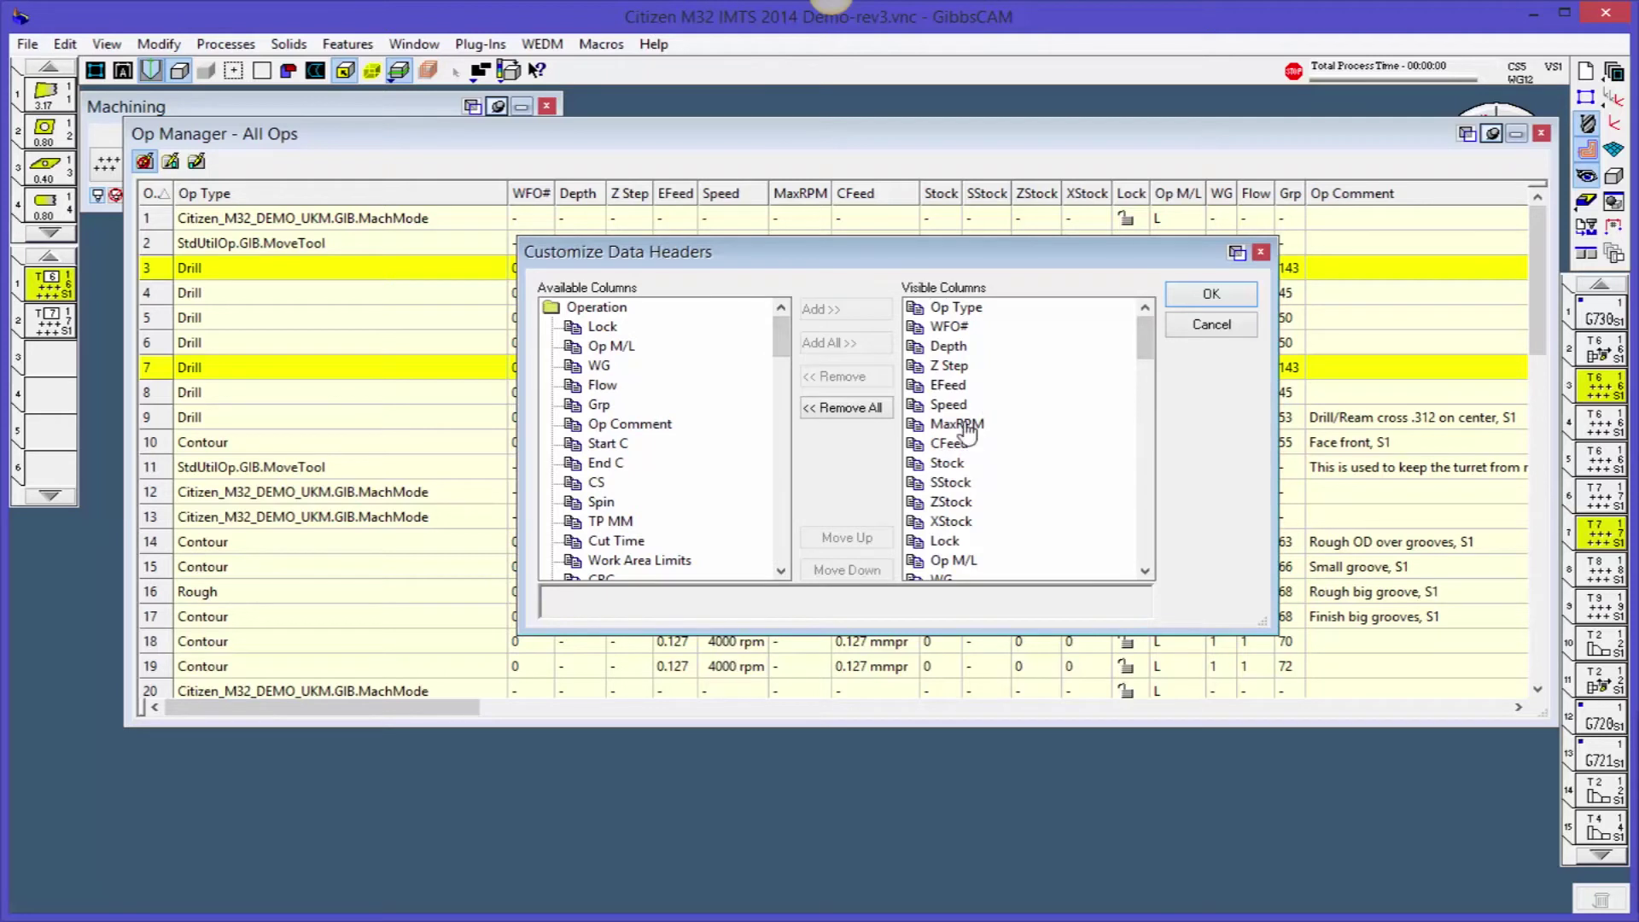
mouse_move(1142, 328)
mouse_down()
mouse_move(1143, 555)
mouse_move(1134, 346)
mouse_up()
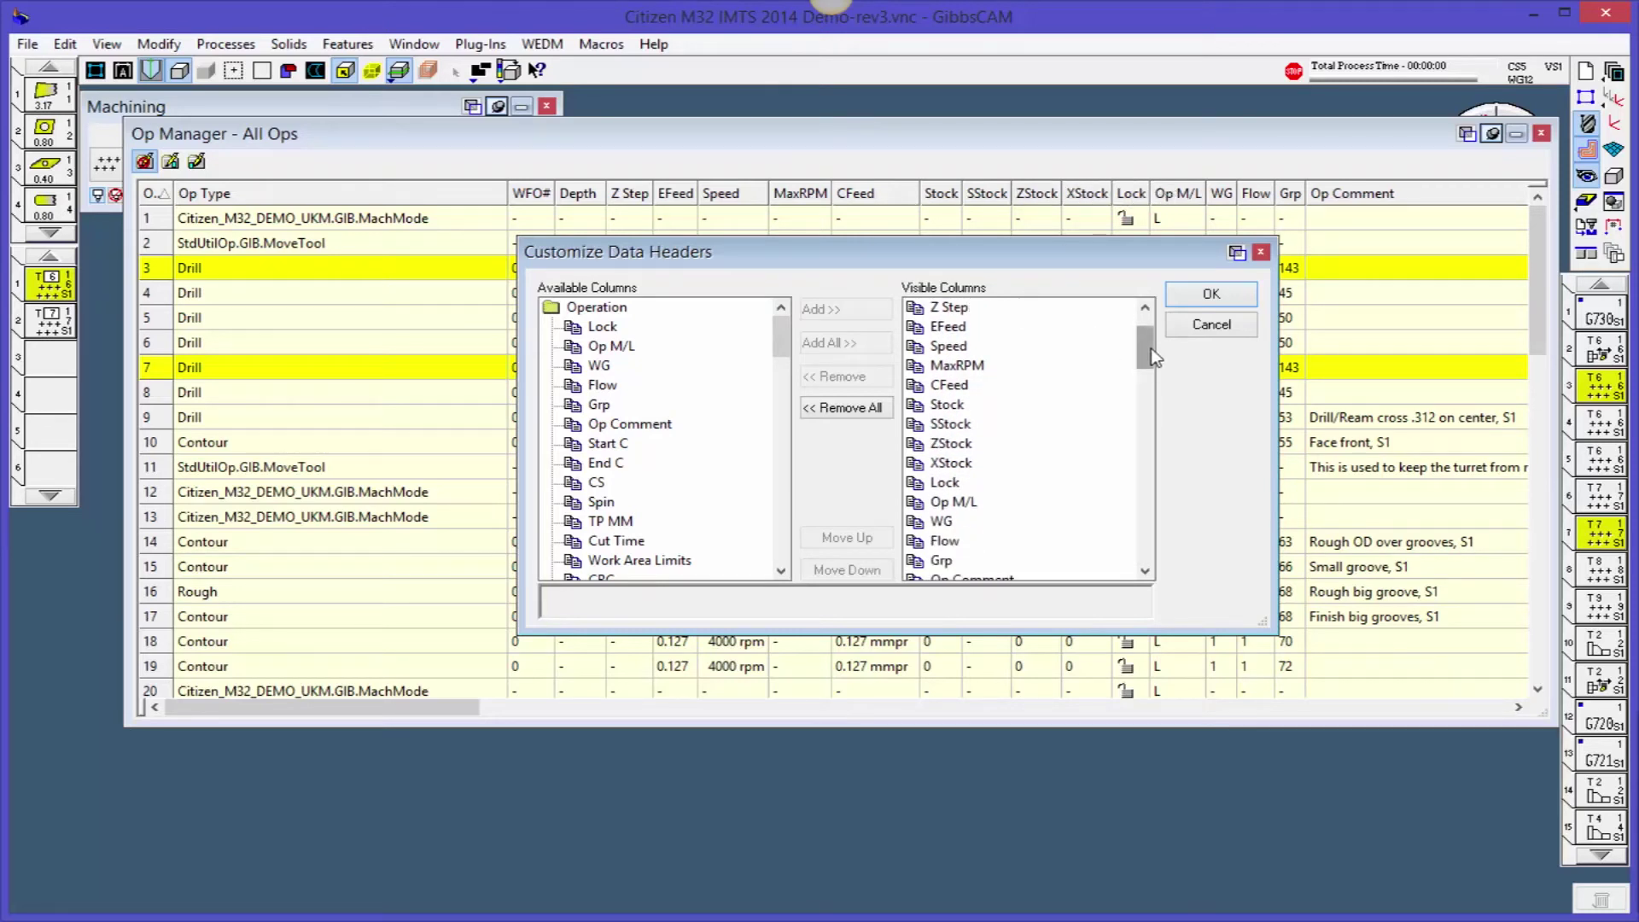
drag(1145, 349, 1146, 352)
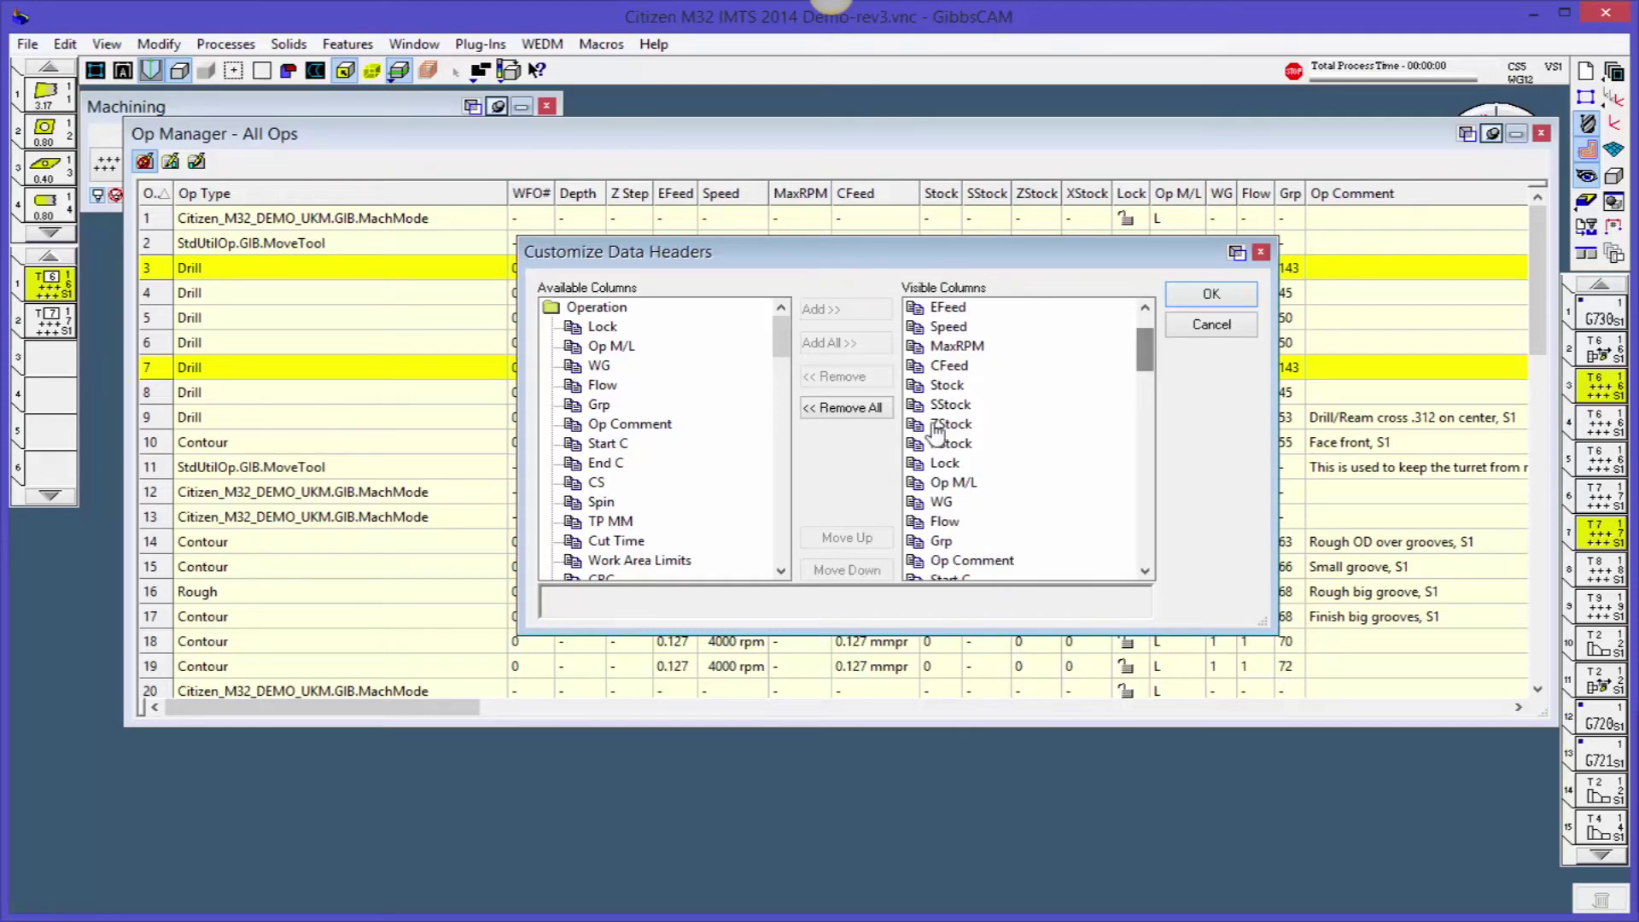
Step: Remove the Op M/L column and the following columns through TP MM
click(948, 483)
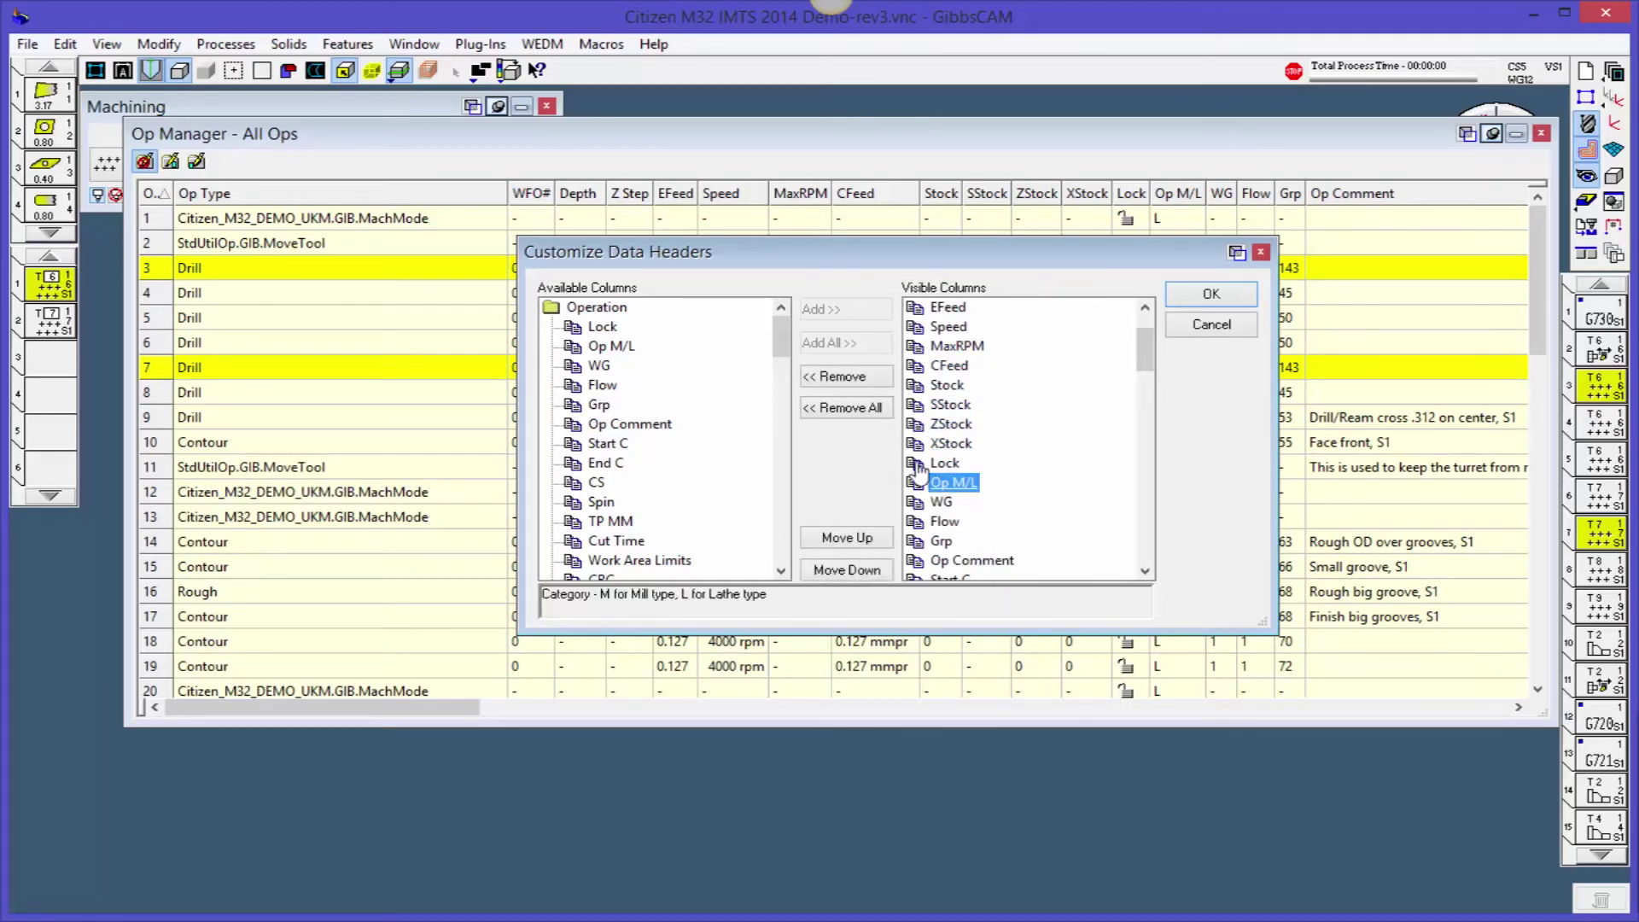
click(828, 377)
double_click(827, 376)
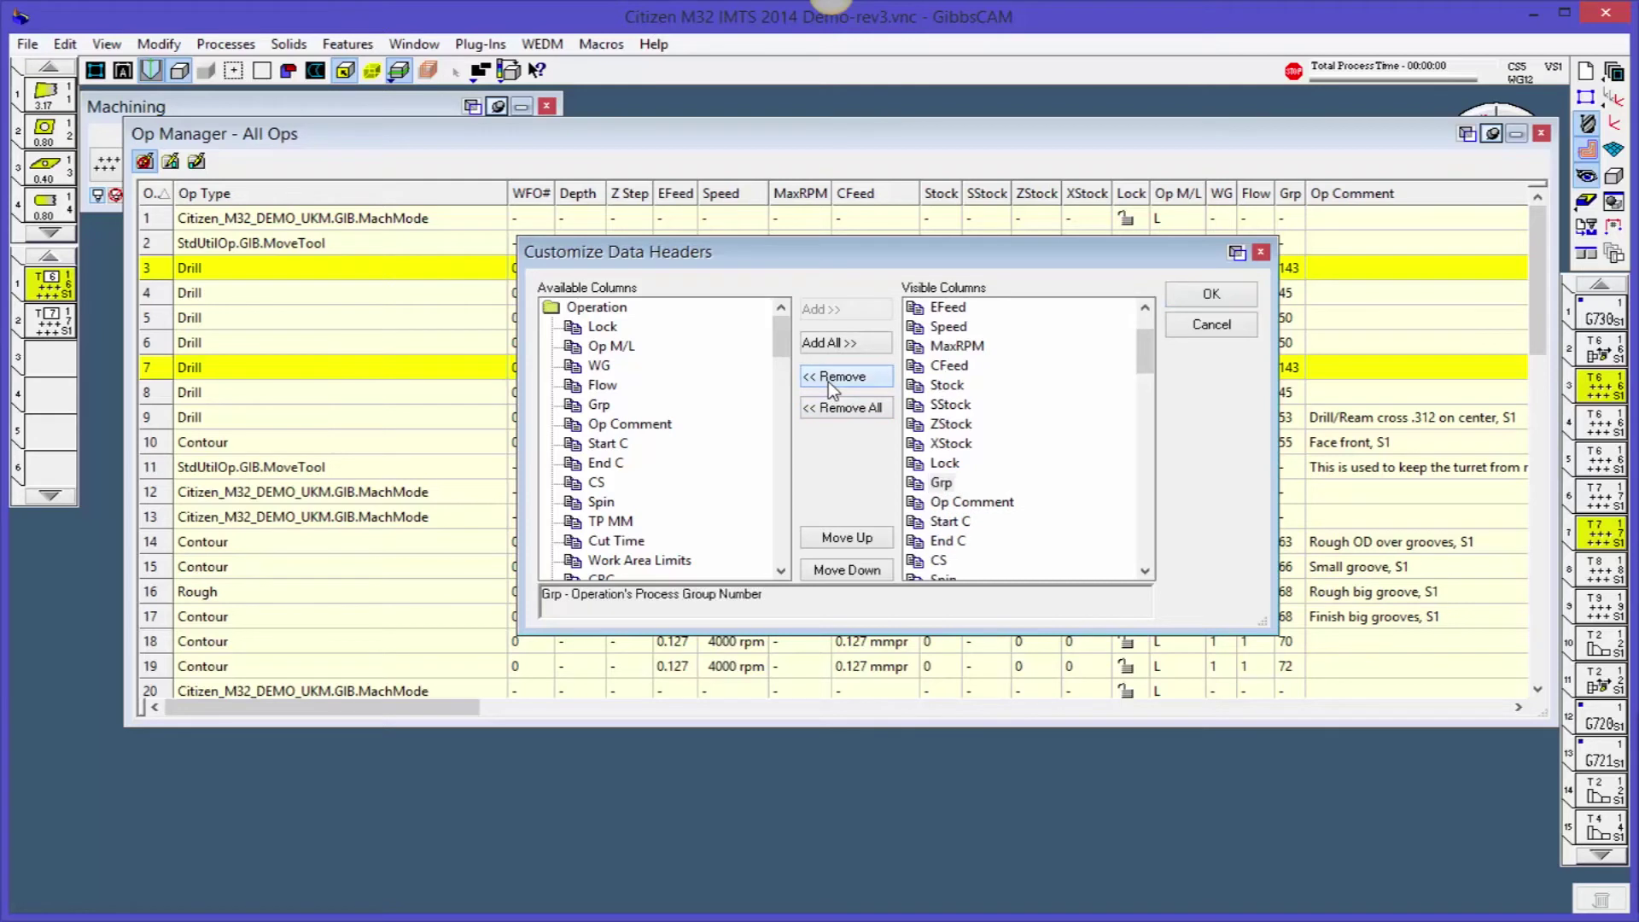
click(828, 376)
double_click(828, 376)
click(828, 376)
double_click(828, 377)
click(832, 376)
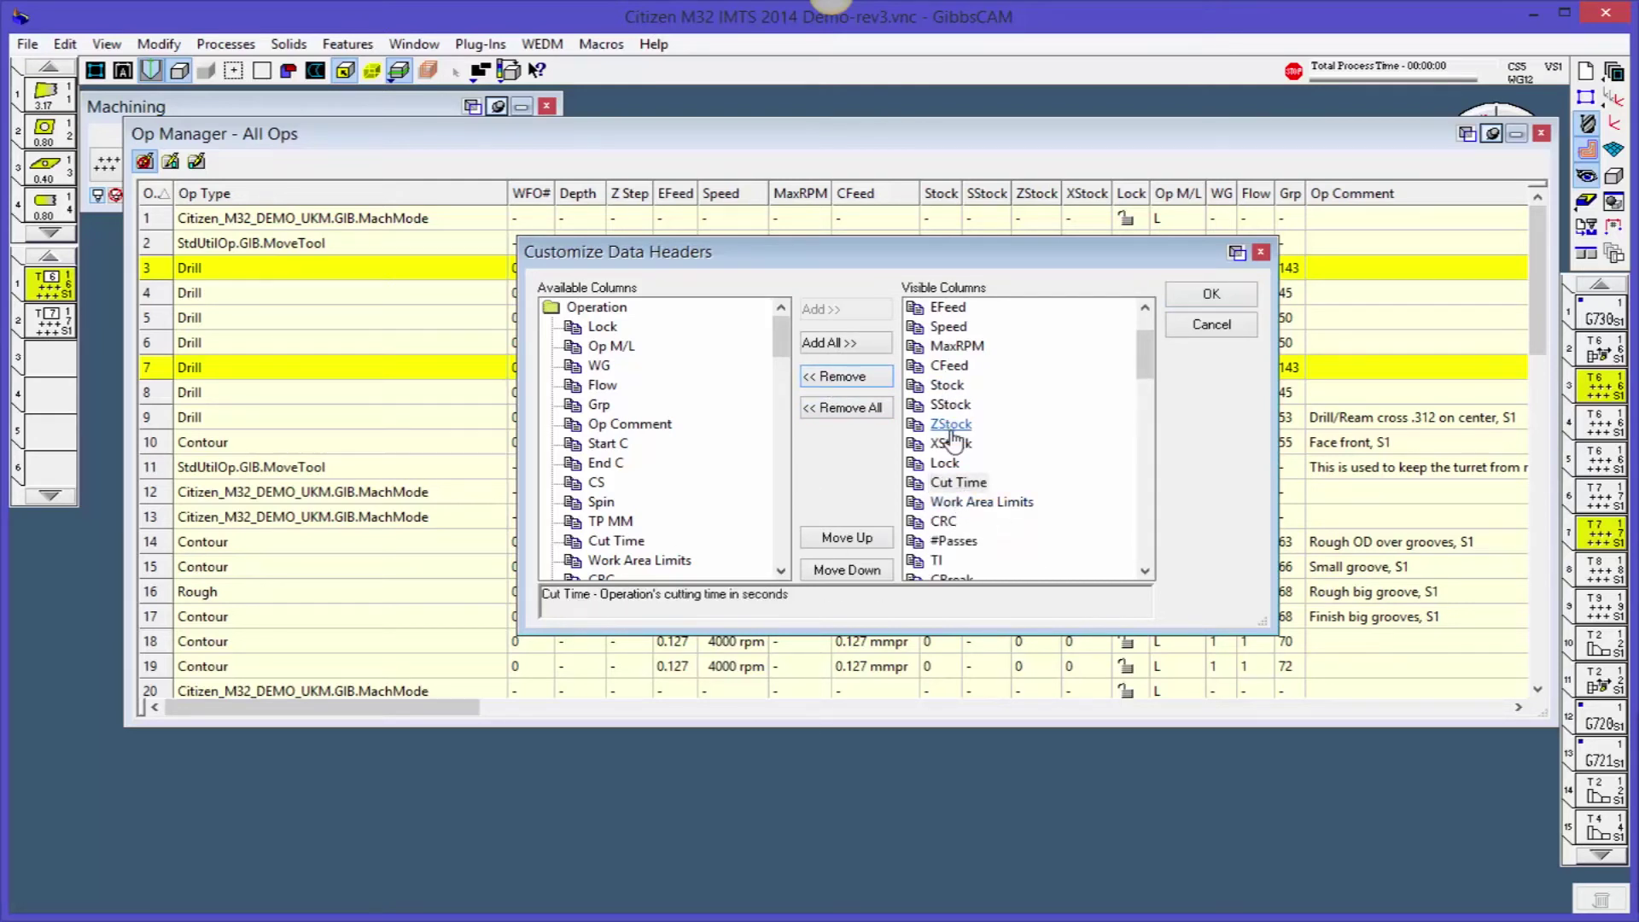
Step: Check the Lock, XStock and MaxRPM columns, then remove Cut Time and the next columns
click(945, 463)
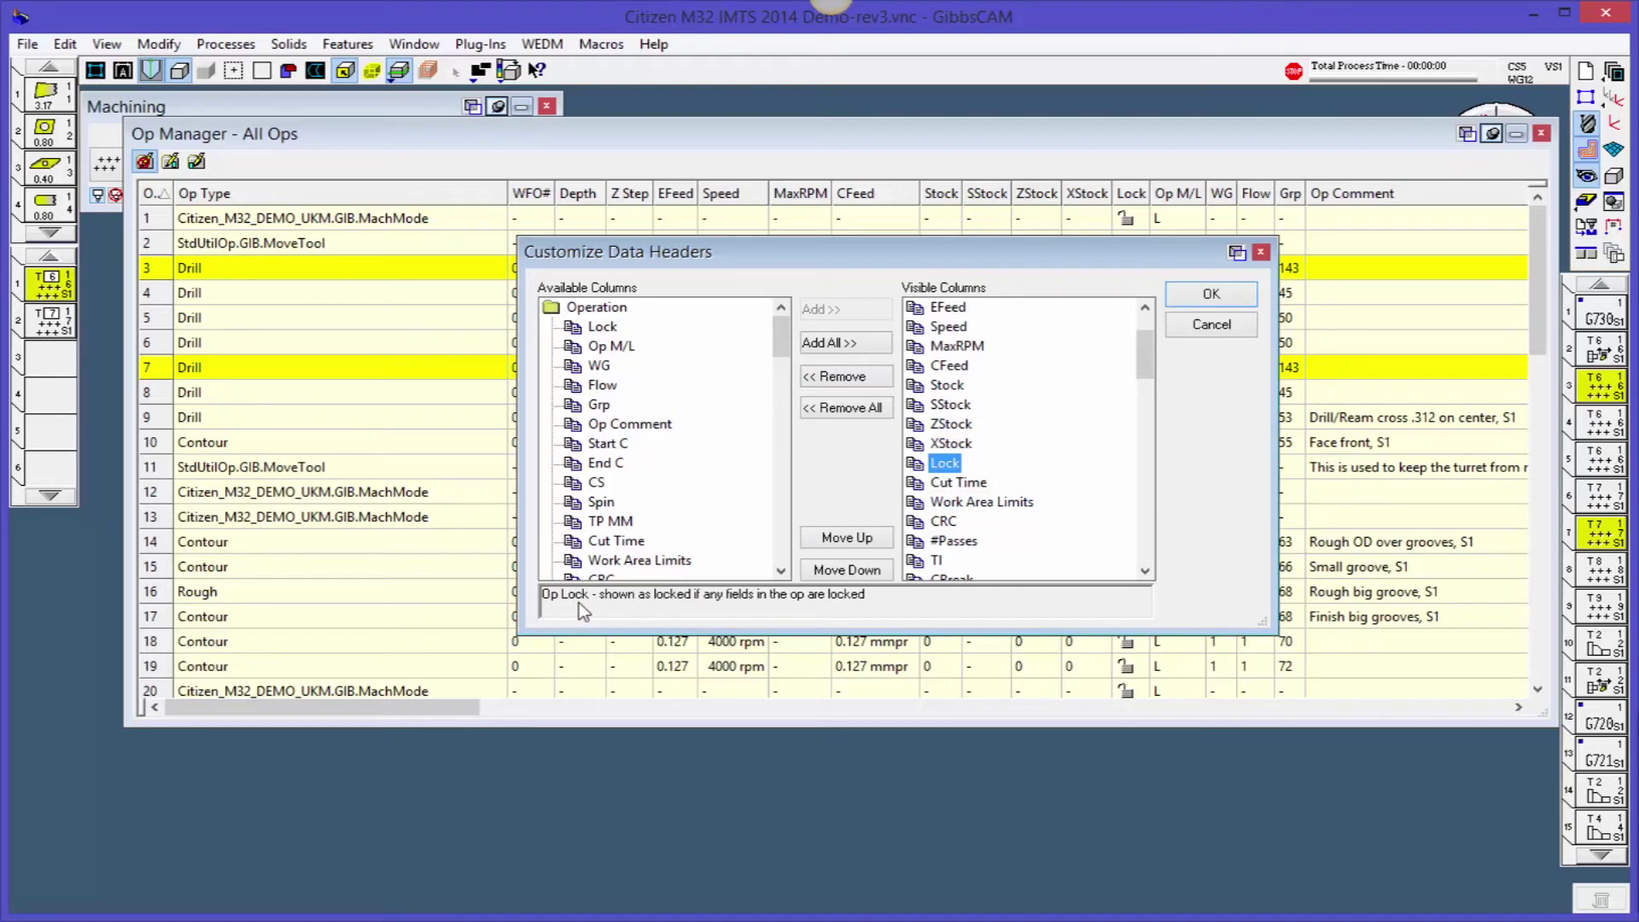
click(949, 443)
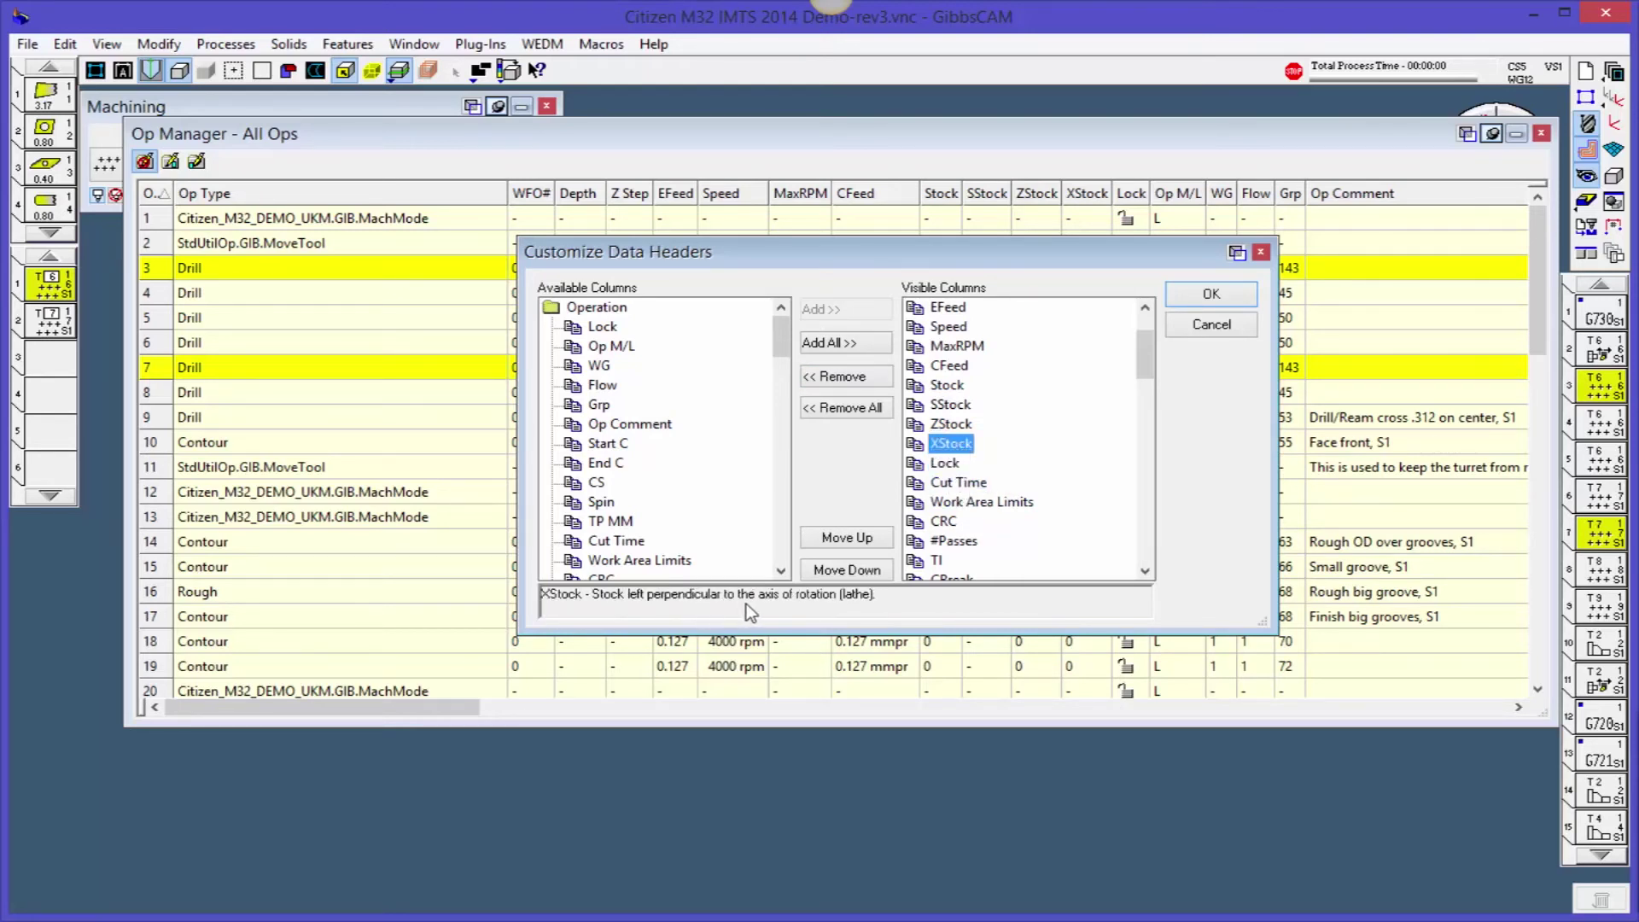
click(956, 345)
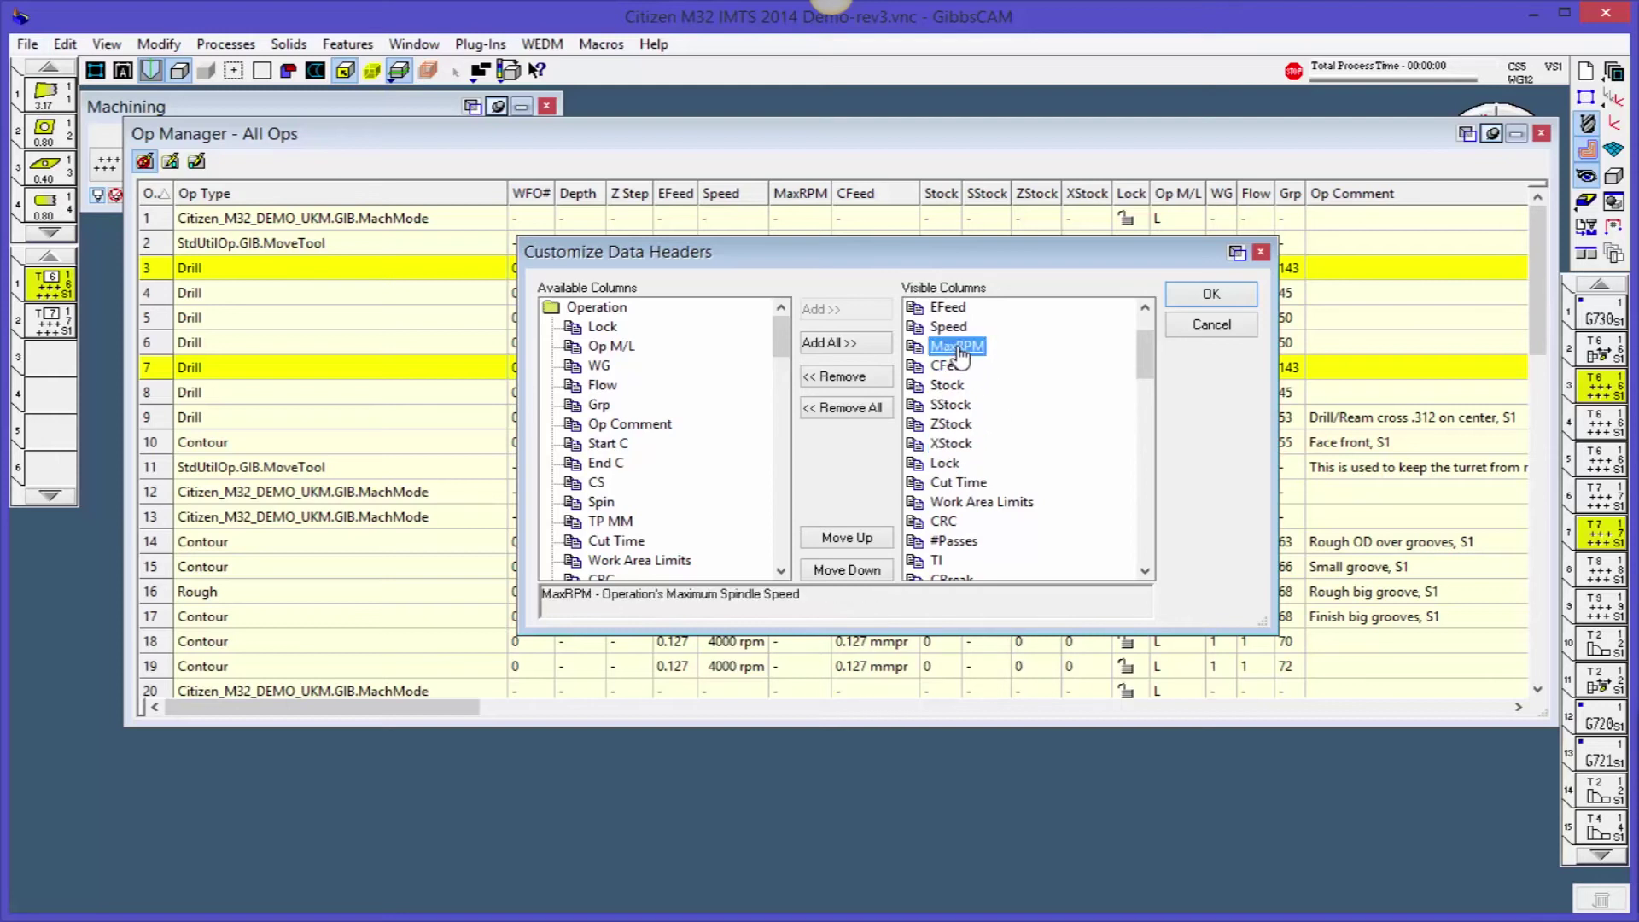
click(947, 484)
click(859, 380)
click(860, 380)
click(861, 381)
click(861, 382)
click(861, 383)
click(861, 384)
Step: Remove Exit Line, #Dups, tool insert, Draft Angle, Convex Rad and Tool Material columns, then confirm
click(858, 379)
click(859, 378)
click(861, 377)
click(863, 377)
click(864, 380)
click(864, 380)
click(866, 380)
click(866, 380)
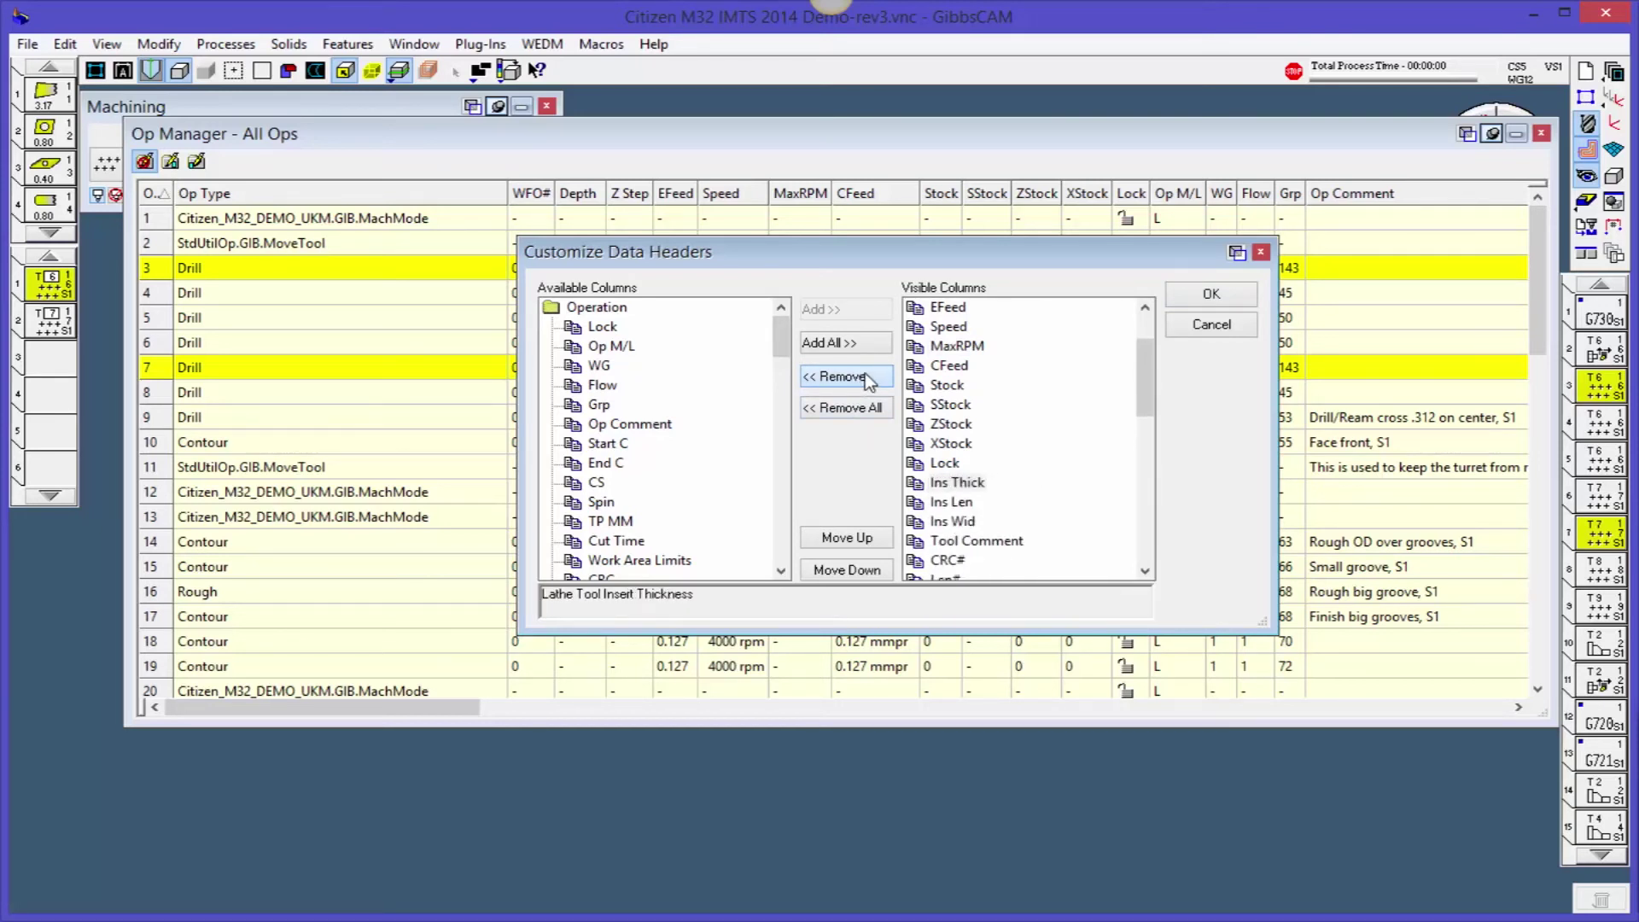
click(868, 379)
click(869, 380)
click(870, 381)
click(870, 381)
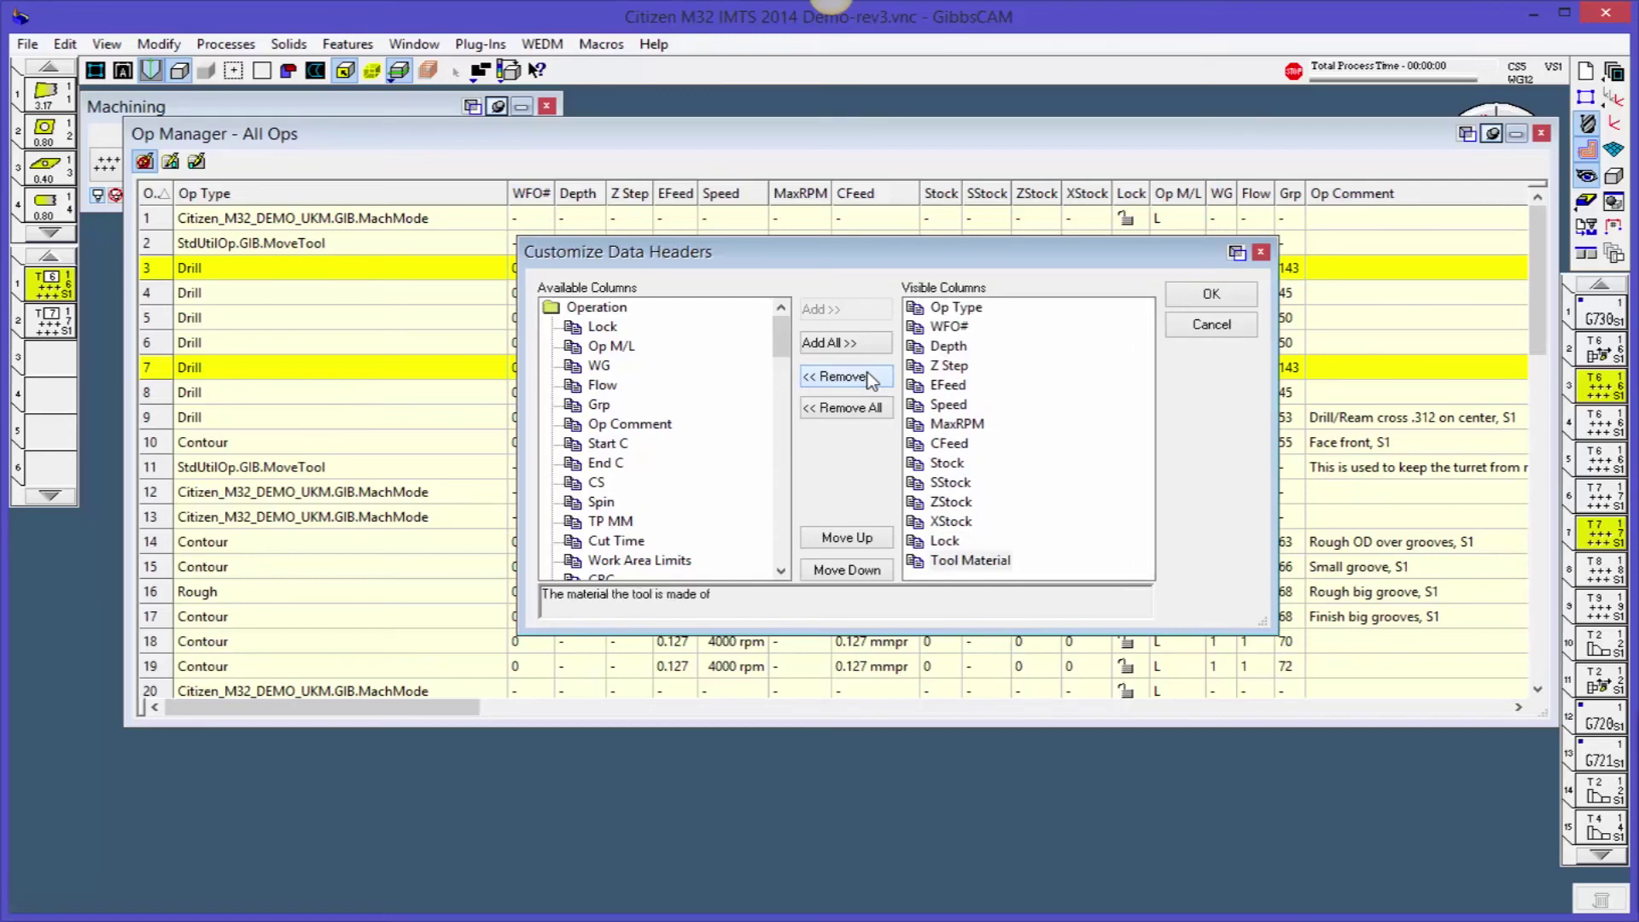
click(870, 381)
click(1227, 295)
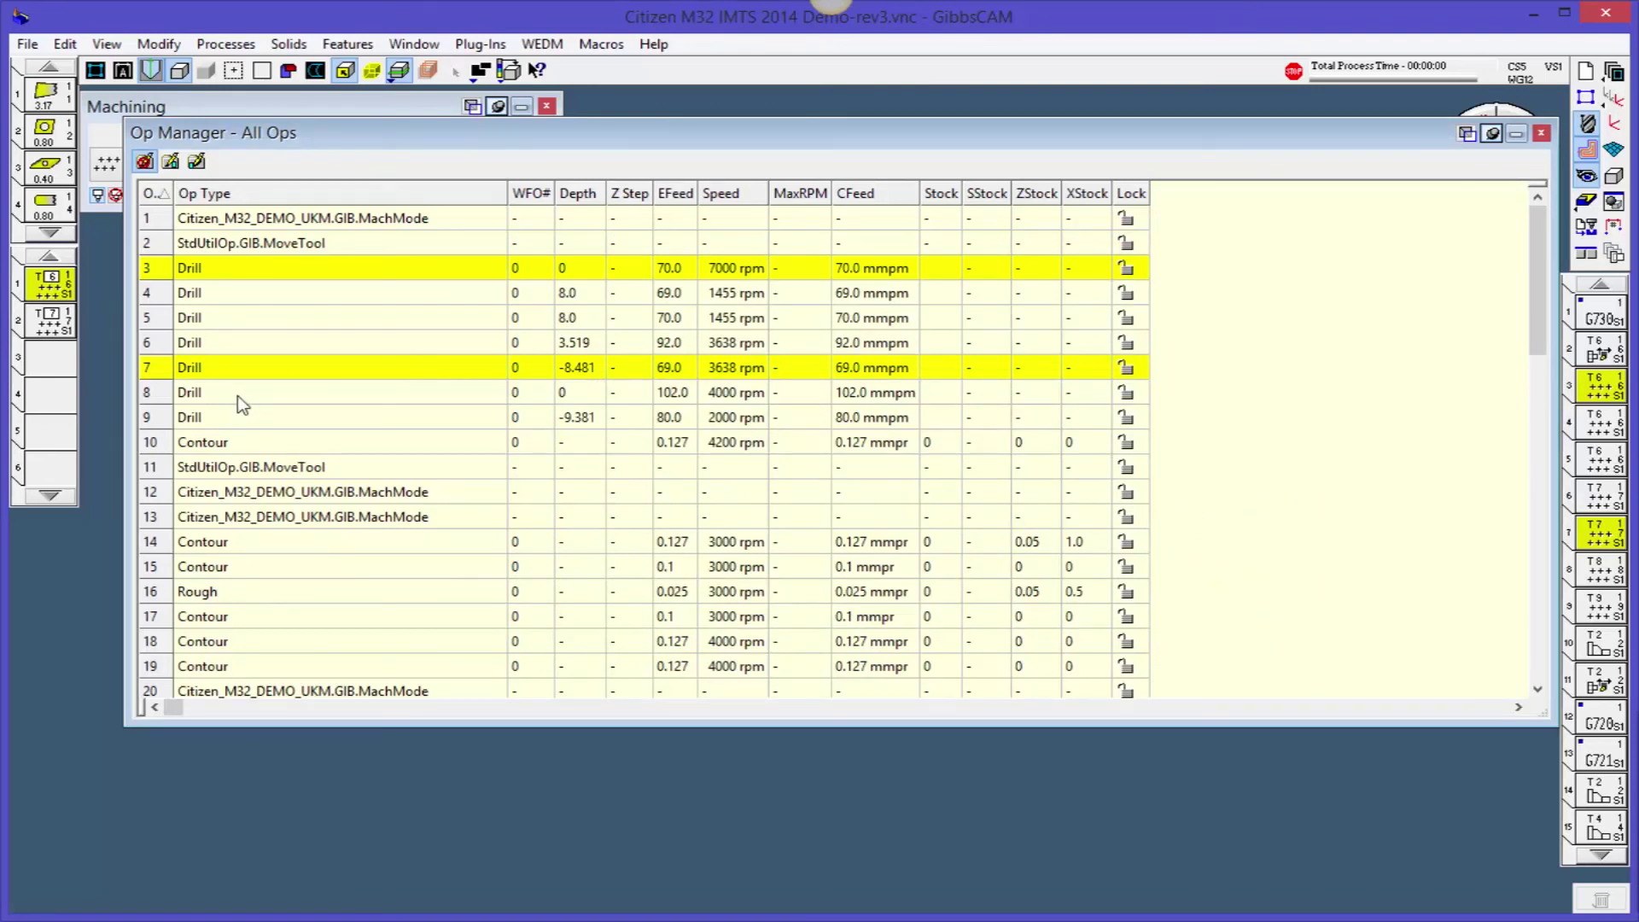
right_click(322, 141)
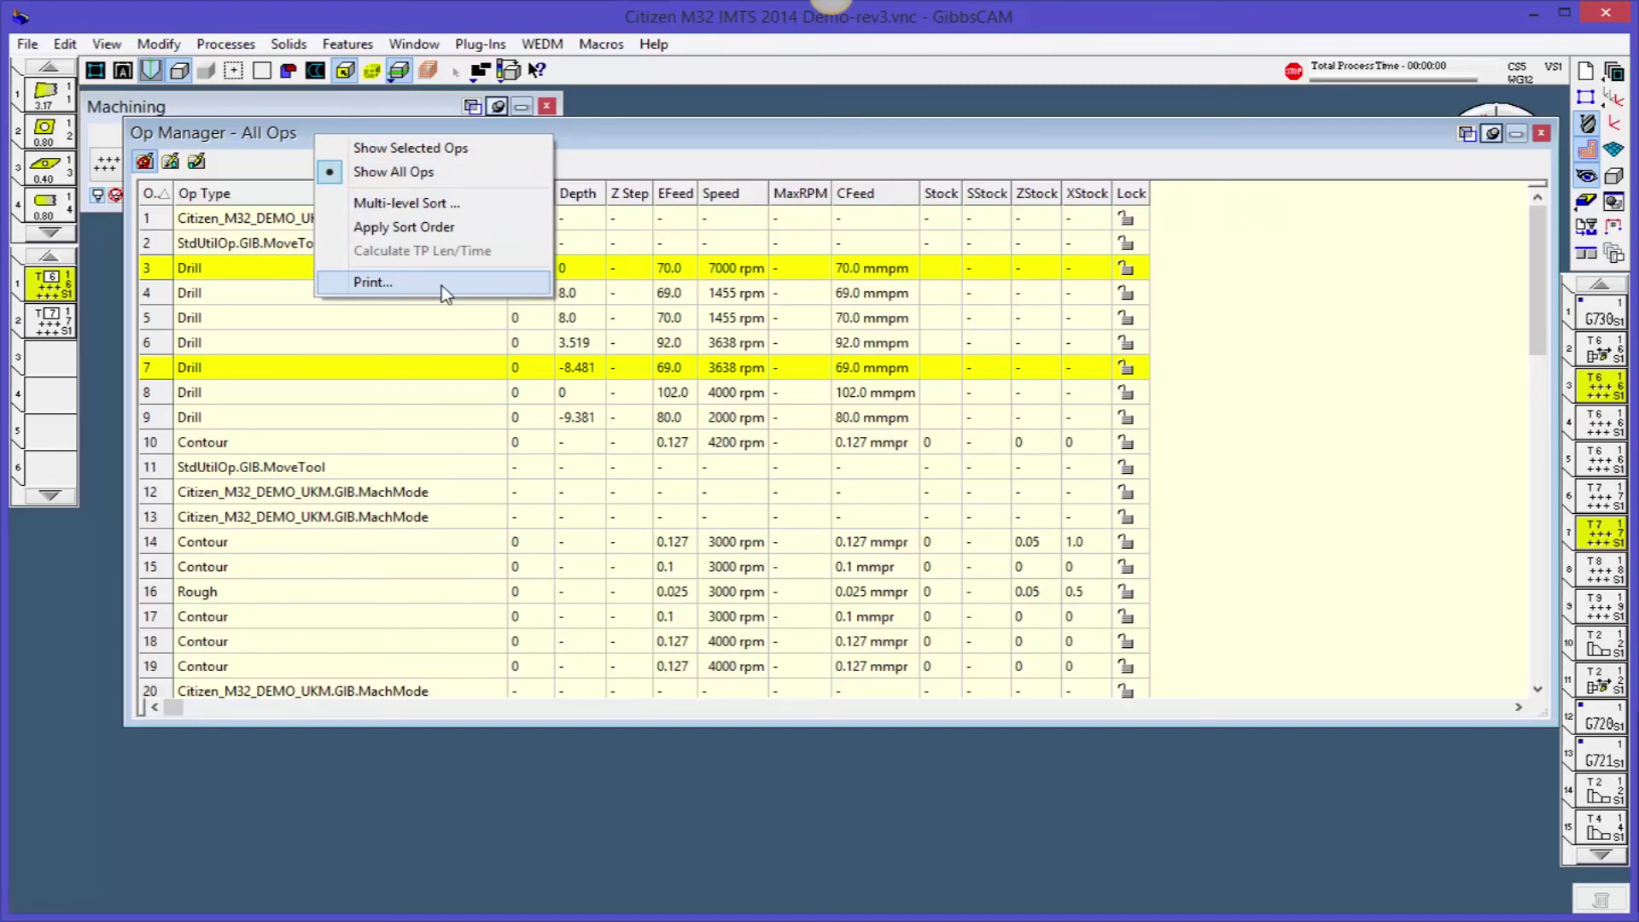
click(642, 358)
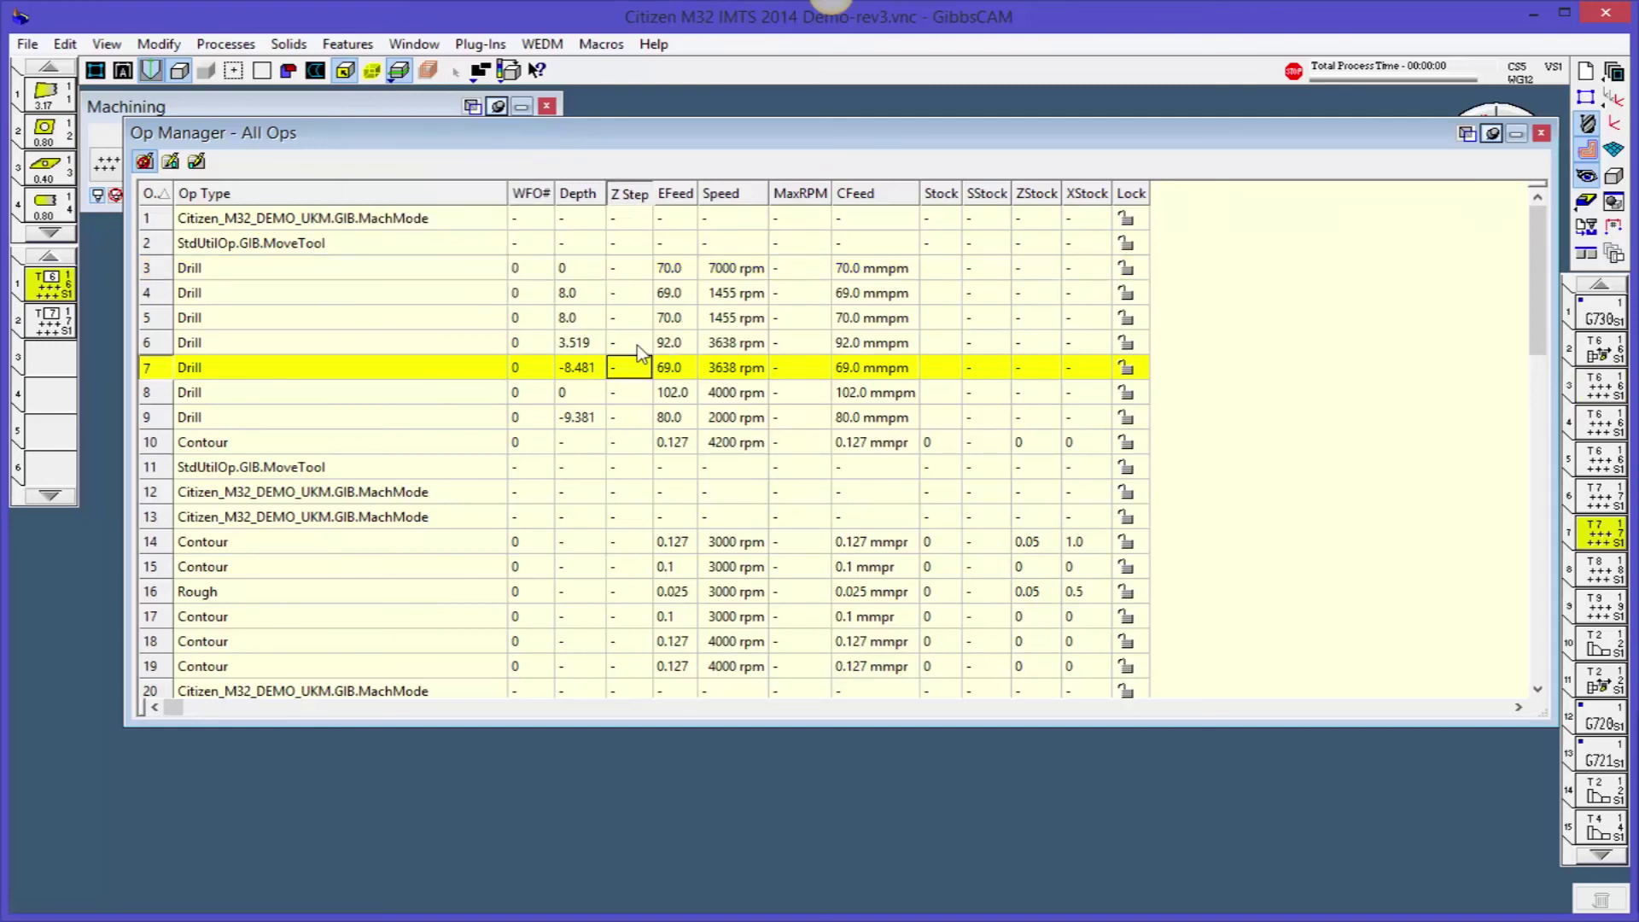
click(755, 242)
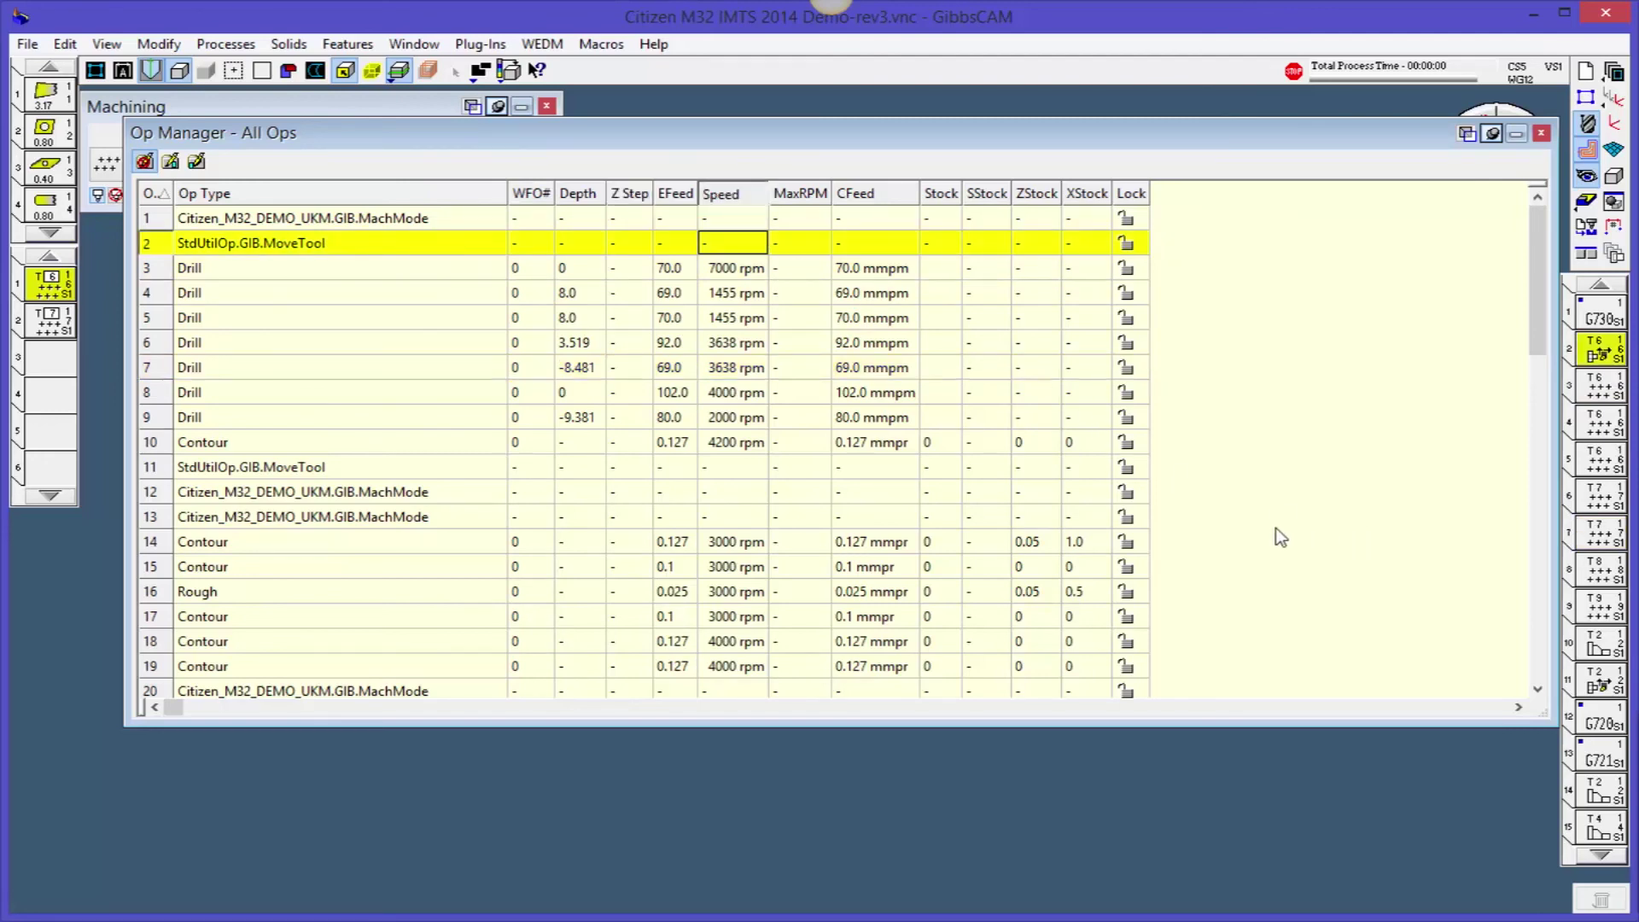
scroll(1280, 536, down, 9)
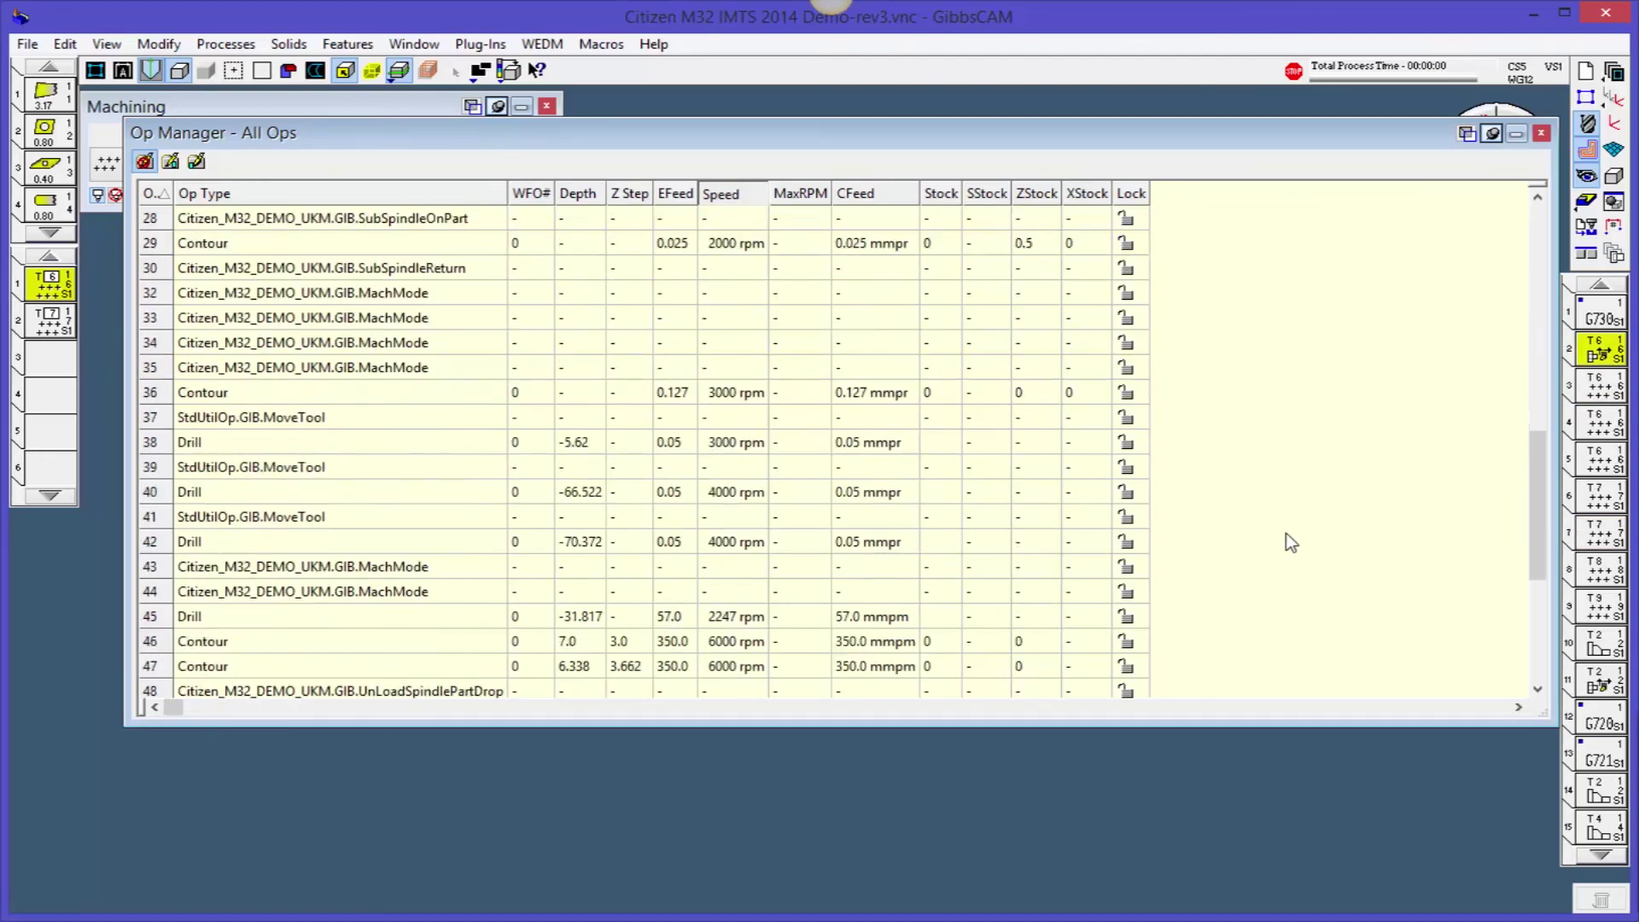
scroll(1286, 541, down, 6)
scroll(1285, 546, up, 15)
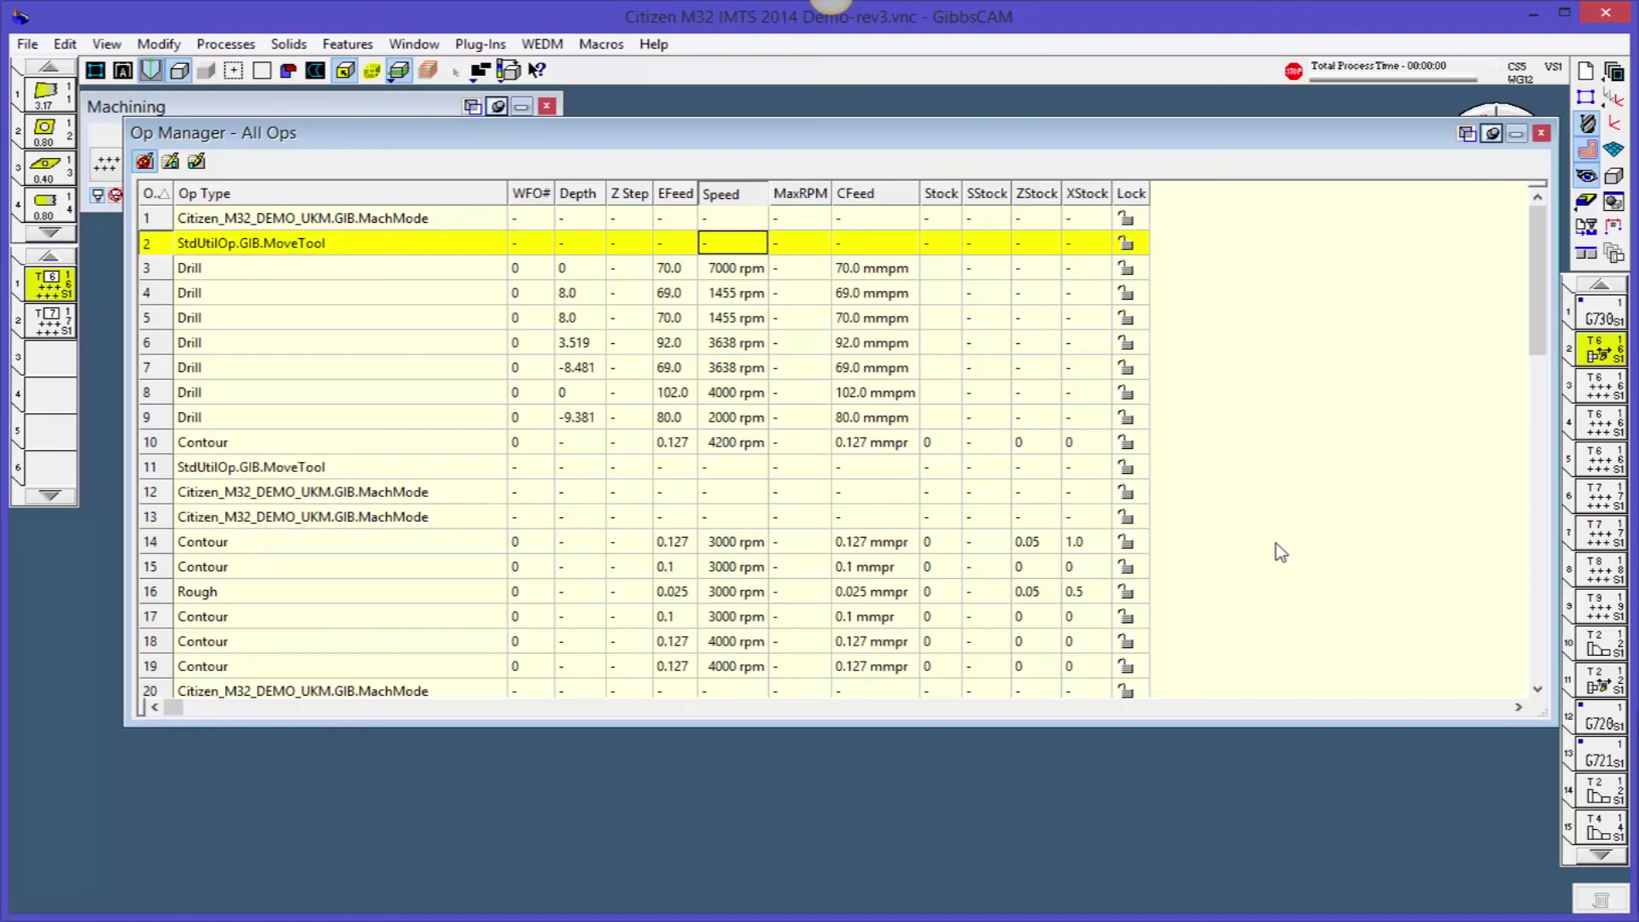
click(1540, 133)
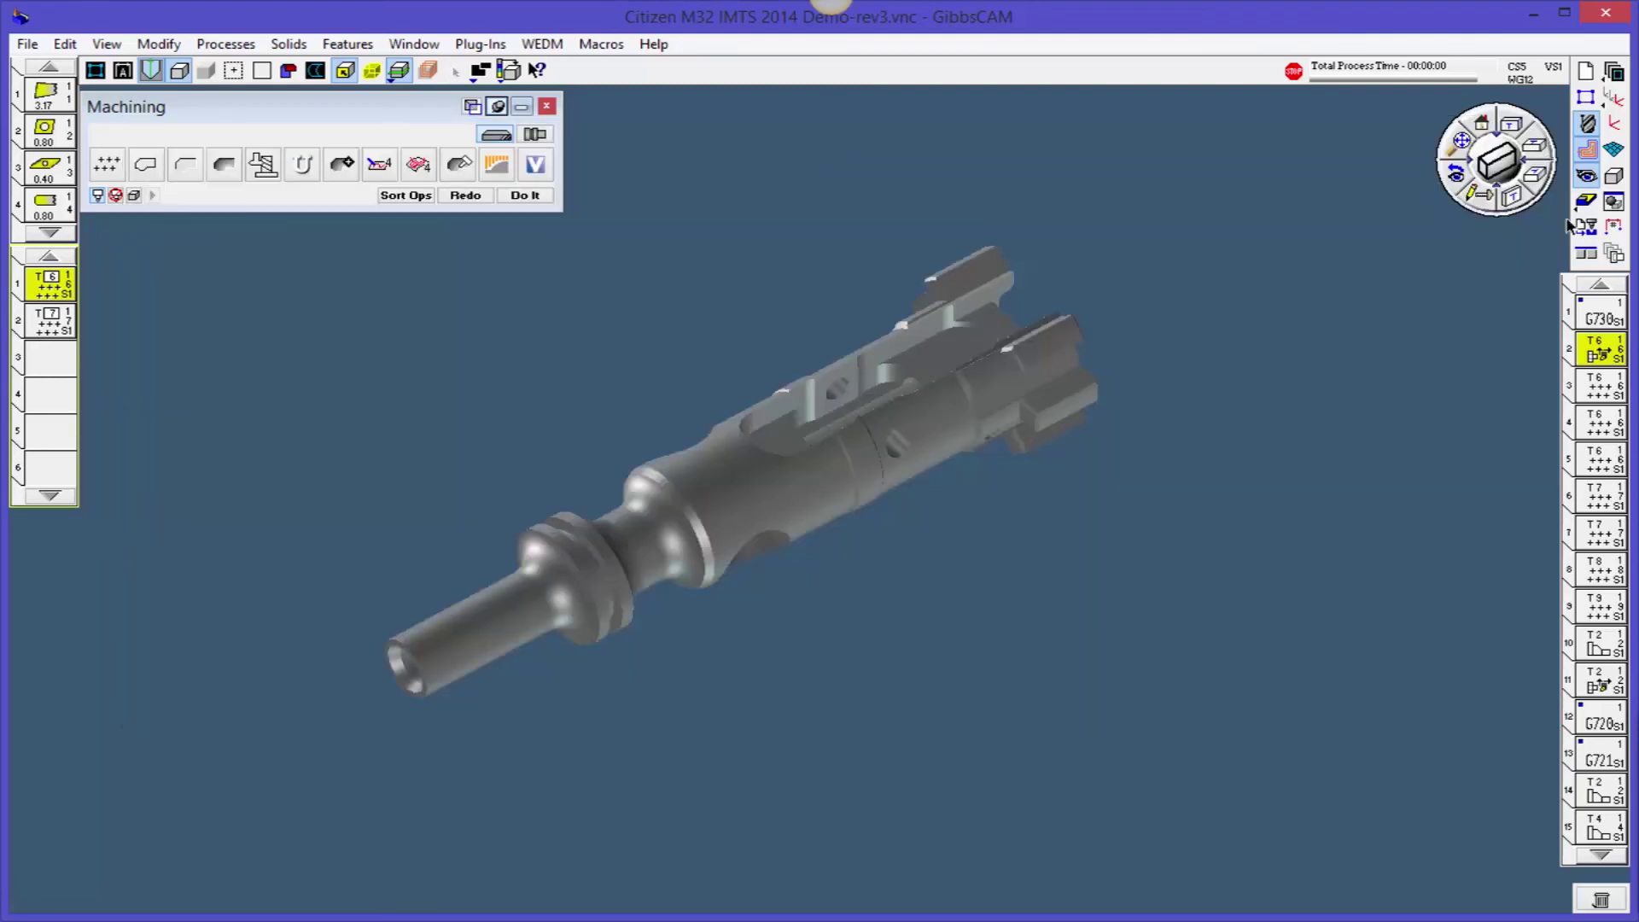
Step: Bring up the operation list's shortcut options showing Operation Manager..., then dismiss them
right_click(1599, 291)
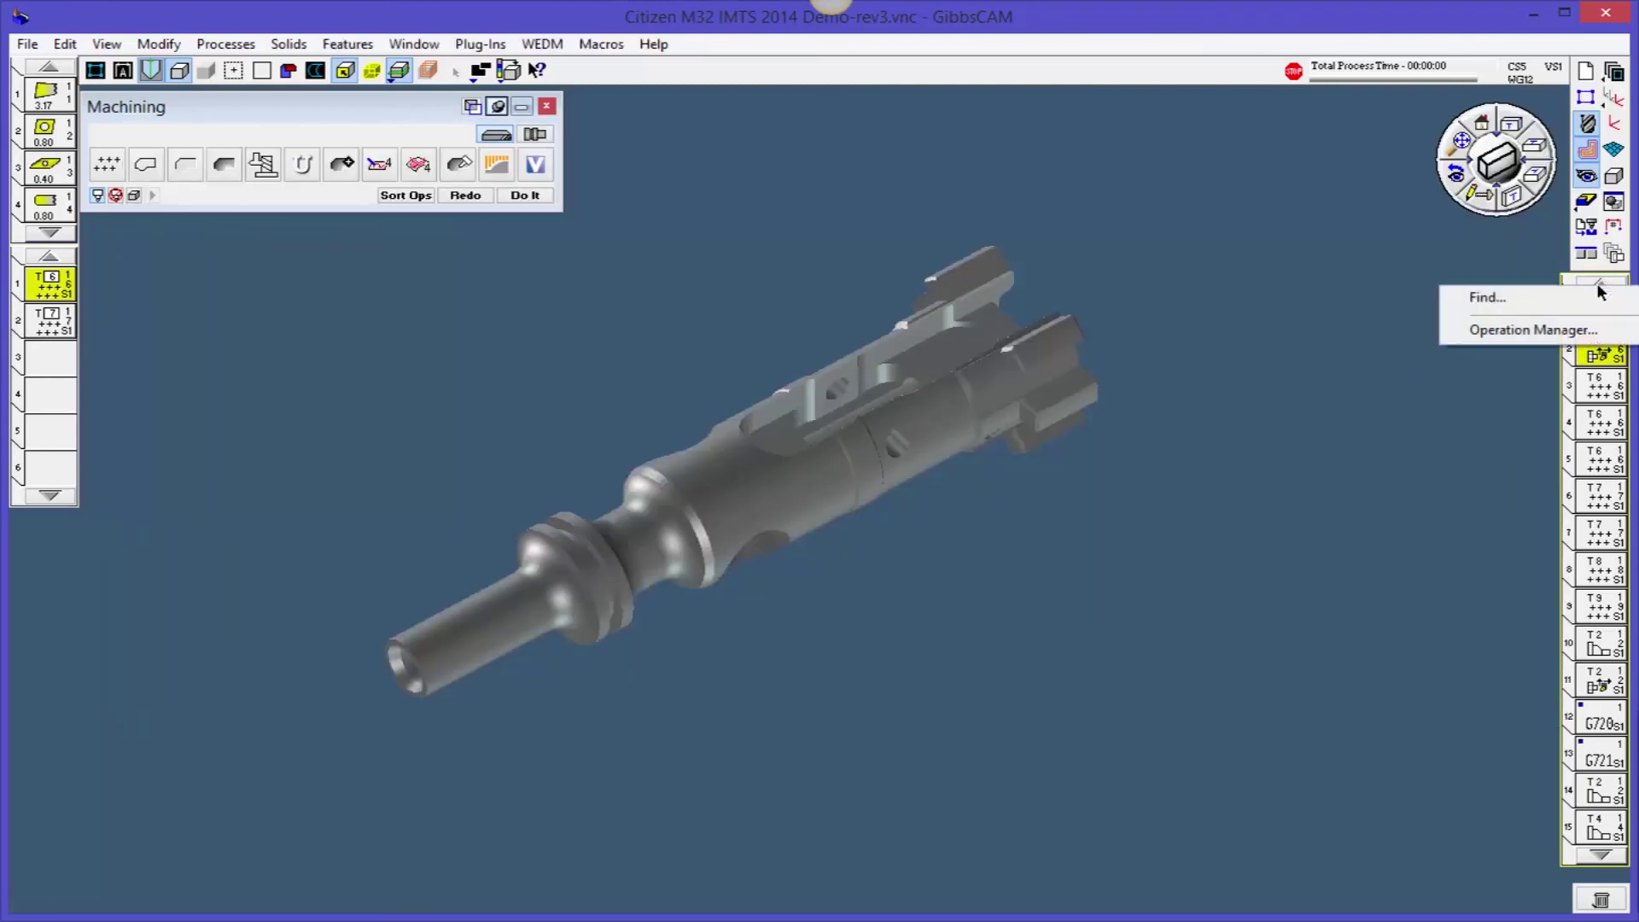
click(1154, 601)
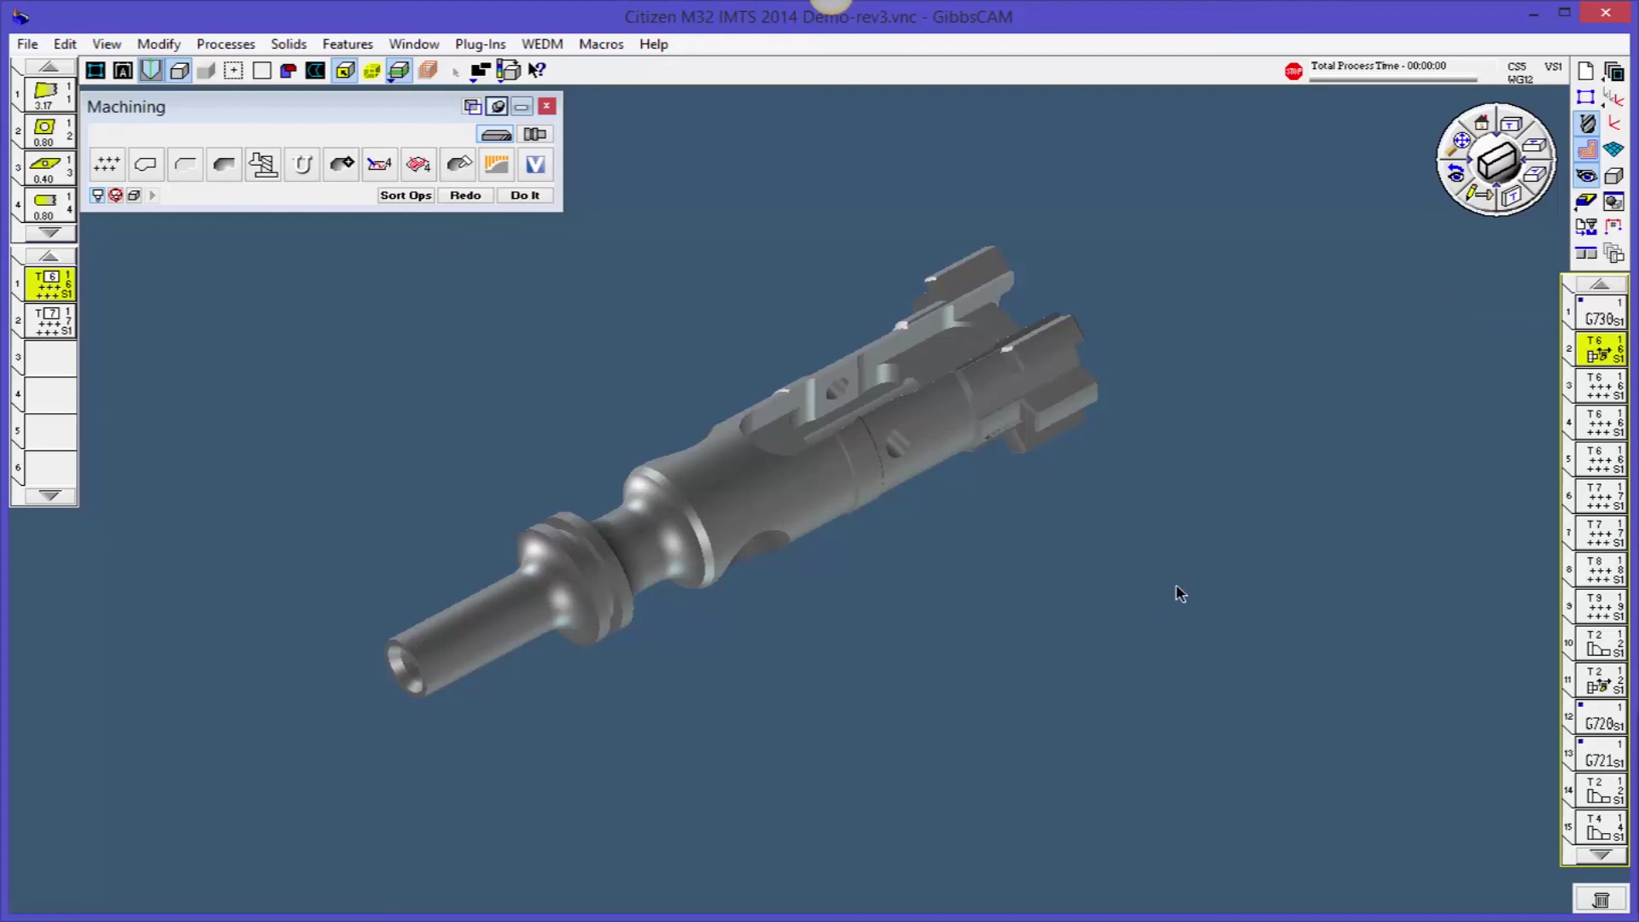